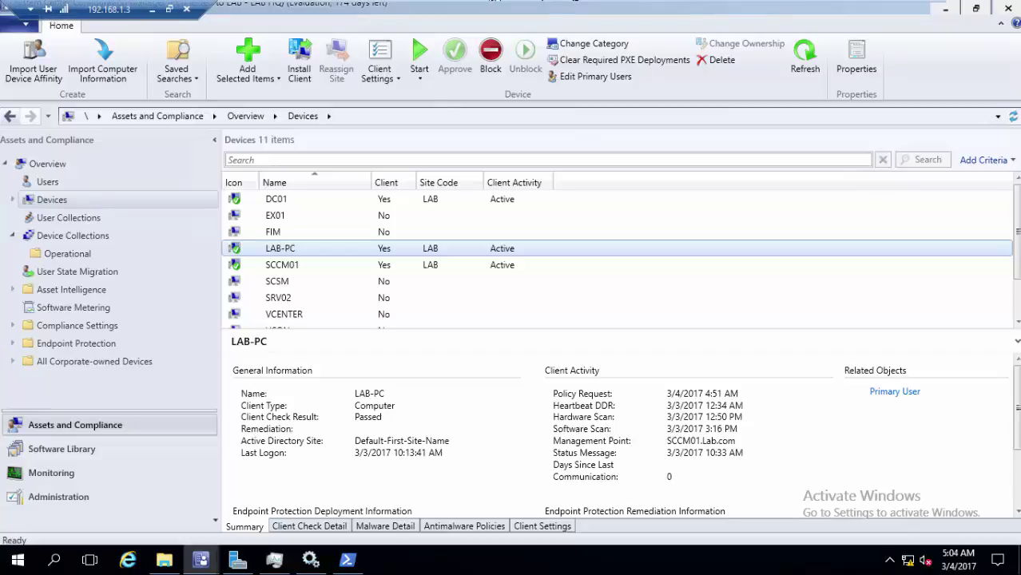
Switch to the Windows 8 x64 virtual machine and open the CD/DVD (SATA) device in its virtual machine settings.
left_click(583, 11)
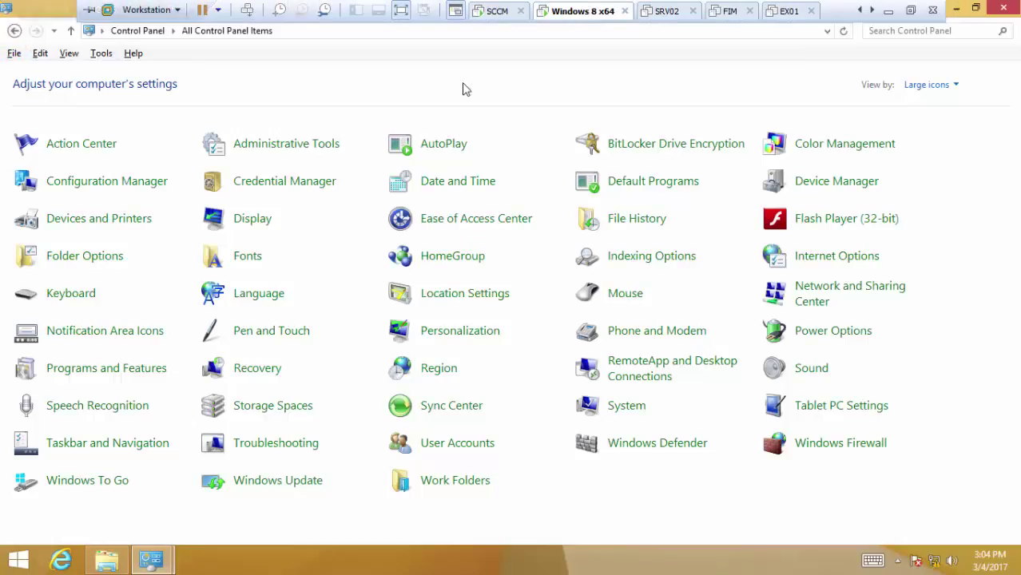
right_click(550, 10)
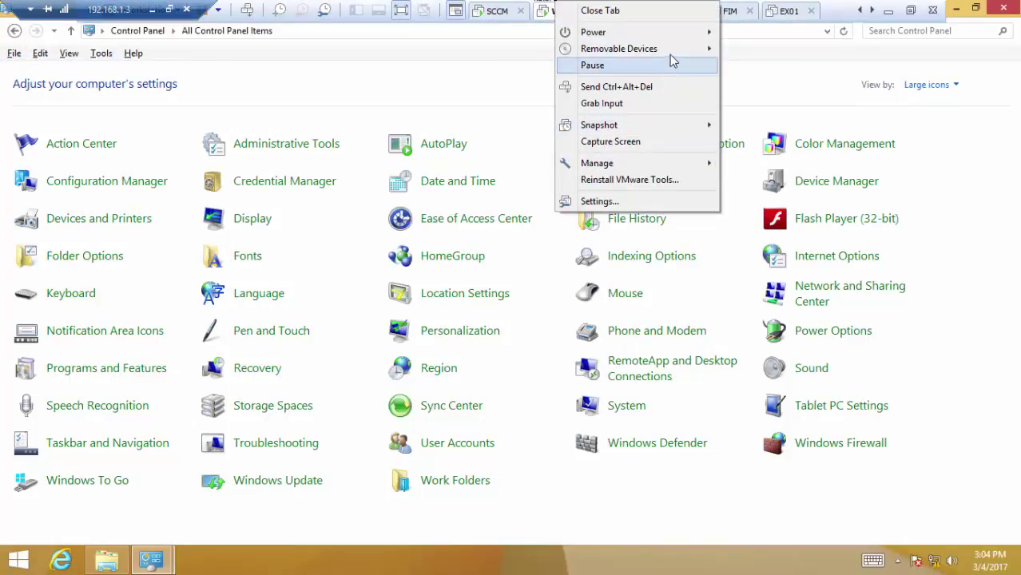
left_click(616, 202)
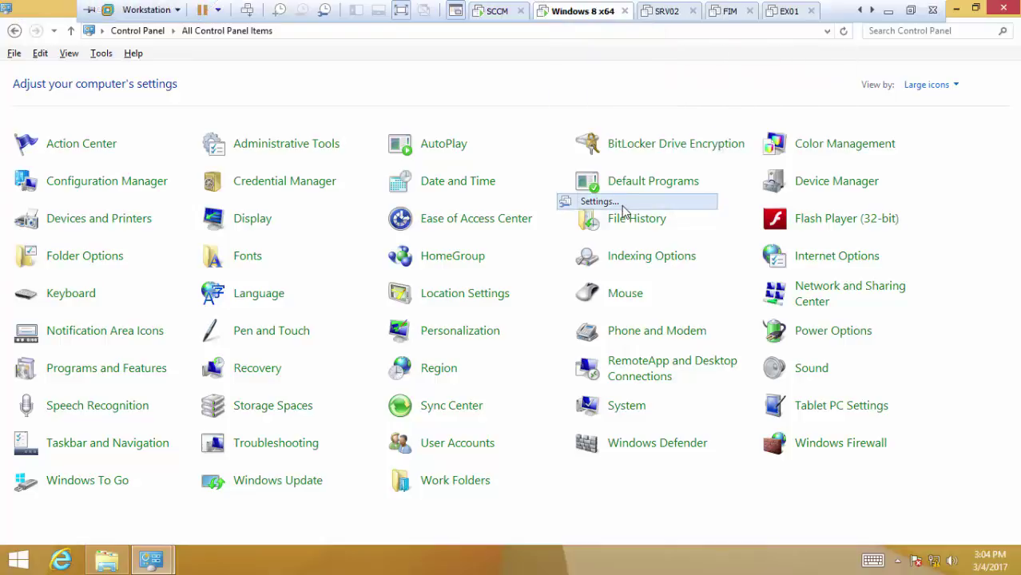
left_click(394, 168)
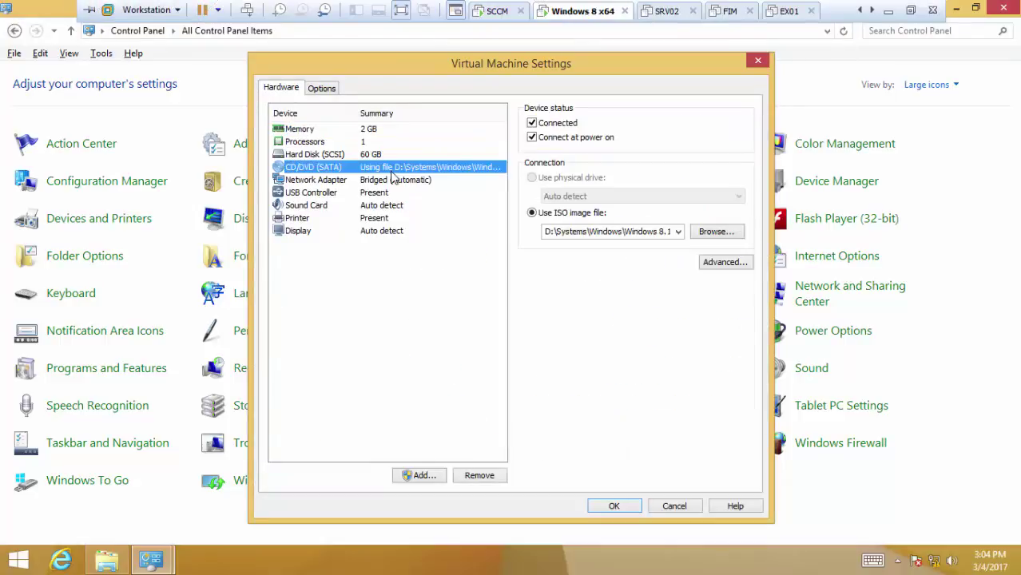
Mount SW_DVD5_Sys_Ctr_ConfigMgrClt_ML_1606_MultiLang_ConfMgr_SCEP_MLF_X21-16461.ISO from D:\Systems\System Center\New folder in the virtual DVD drive and apply the settings.
left_click(716, 232)
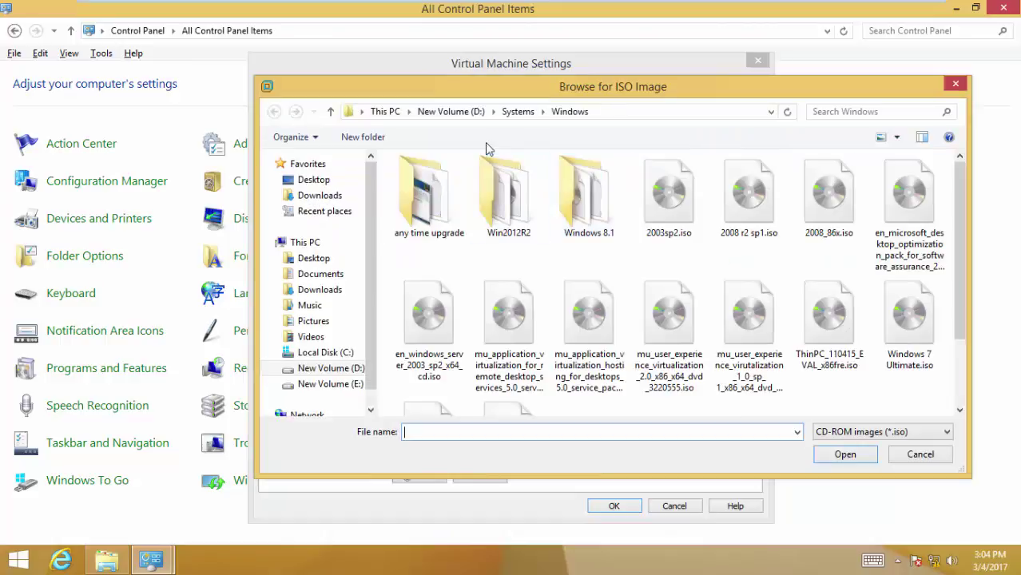
left_click(474, 116)
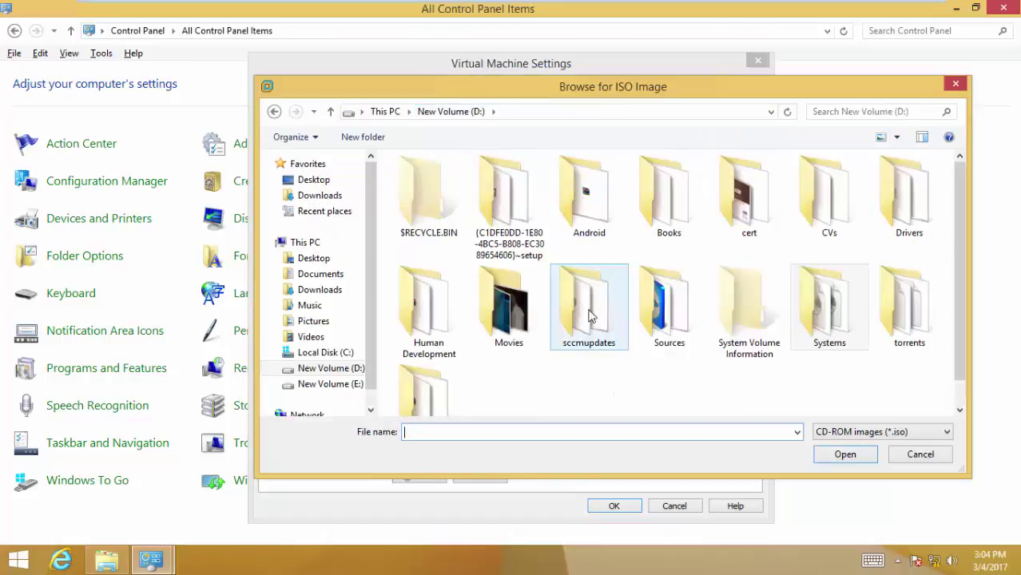
double_click(859, 312)
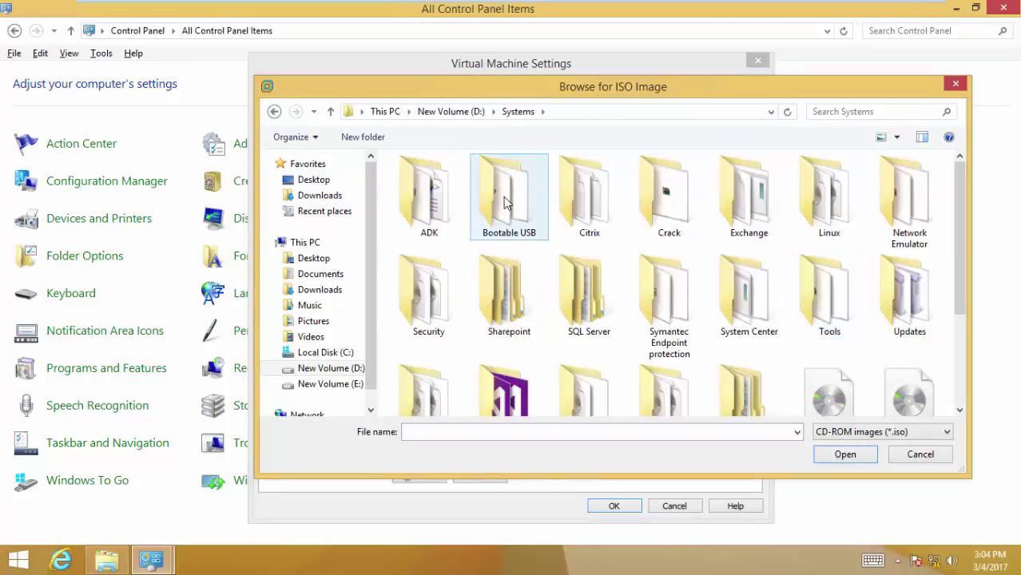
double_click(768, 318)
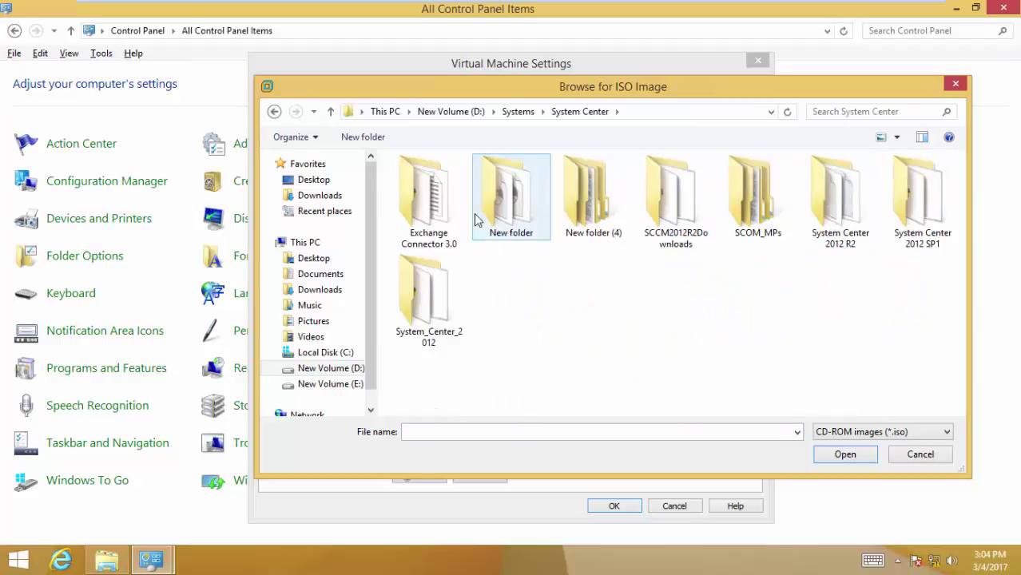
double_click(501, 209)
left_click(503, 207)
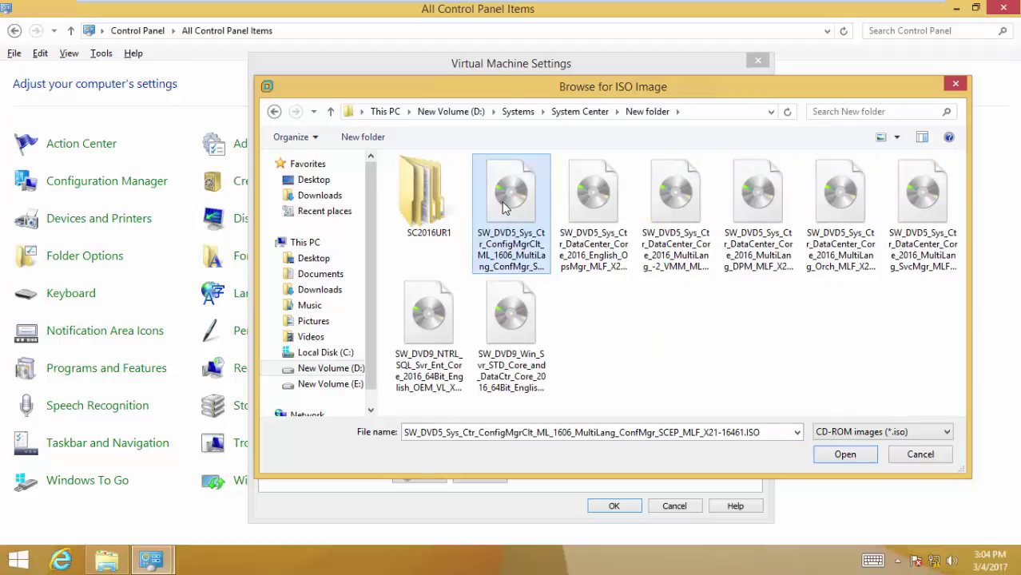
left_click(831, 455)
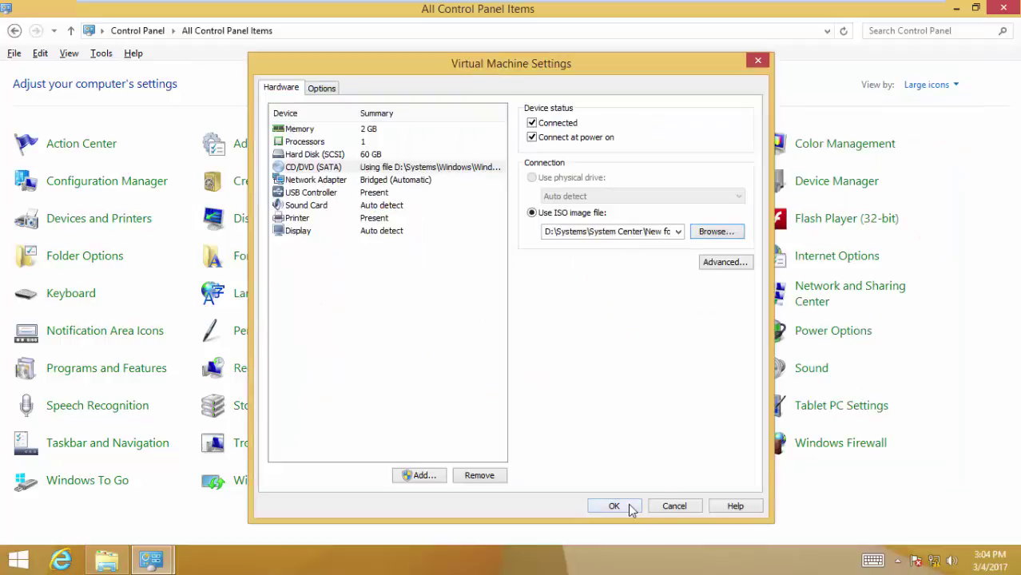
left_click(631, 509)
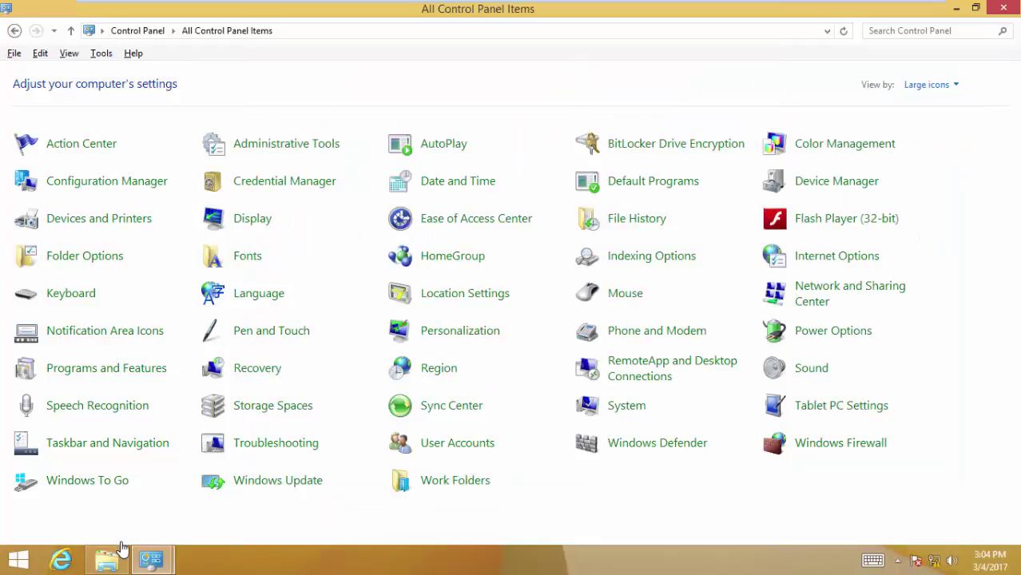
Launch the System Center Configuration Manager setup from DVD drive D: and move the file window out of the way.
left_click(118, 558)
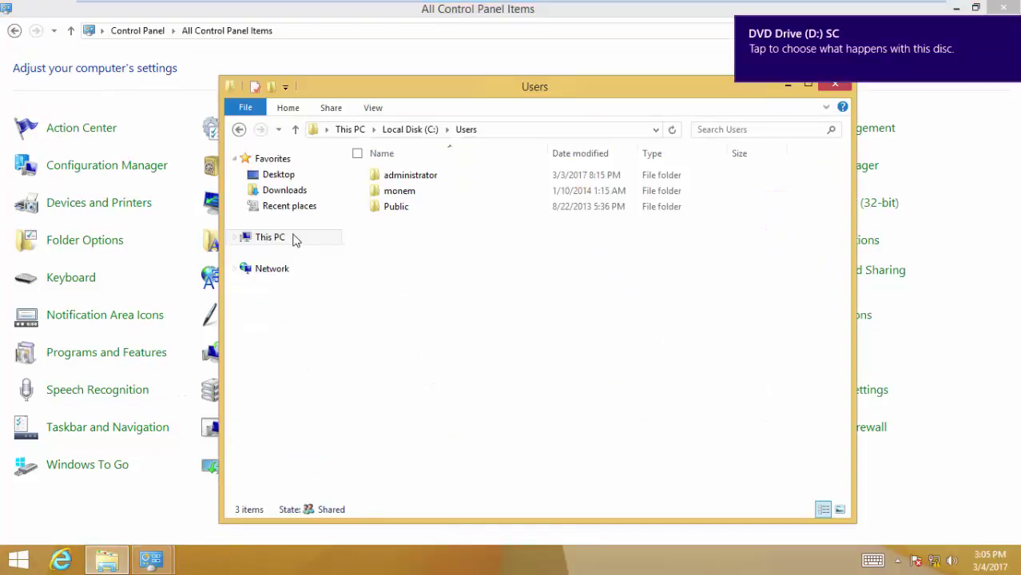
left_click(292, 240)
left_click(593, 354)
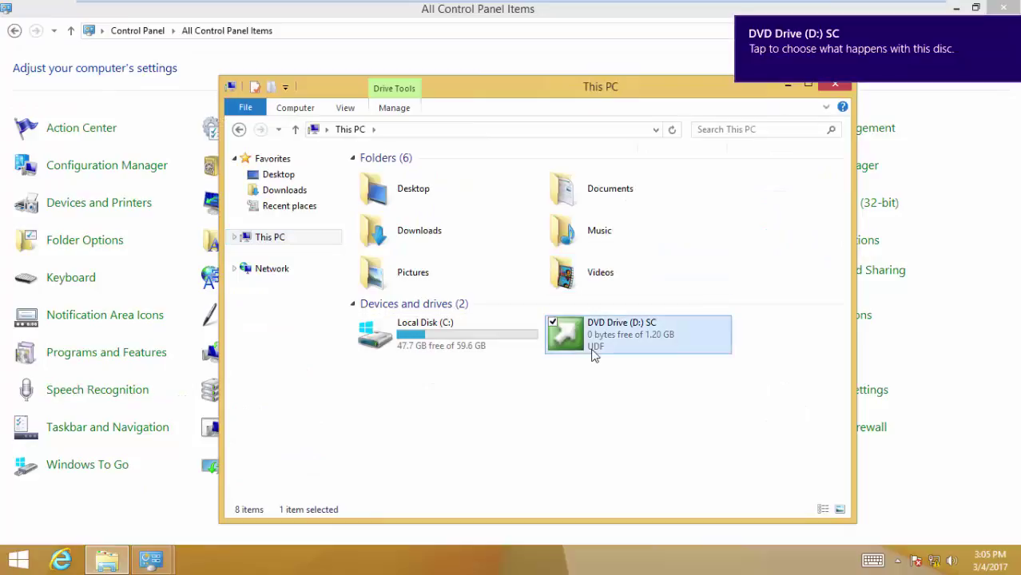
double_click(592, 356)
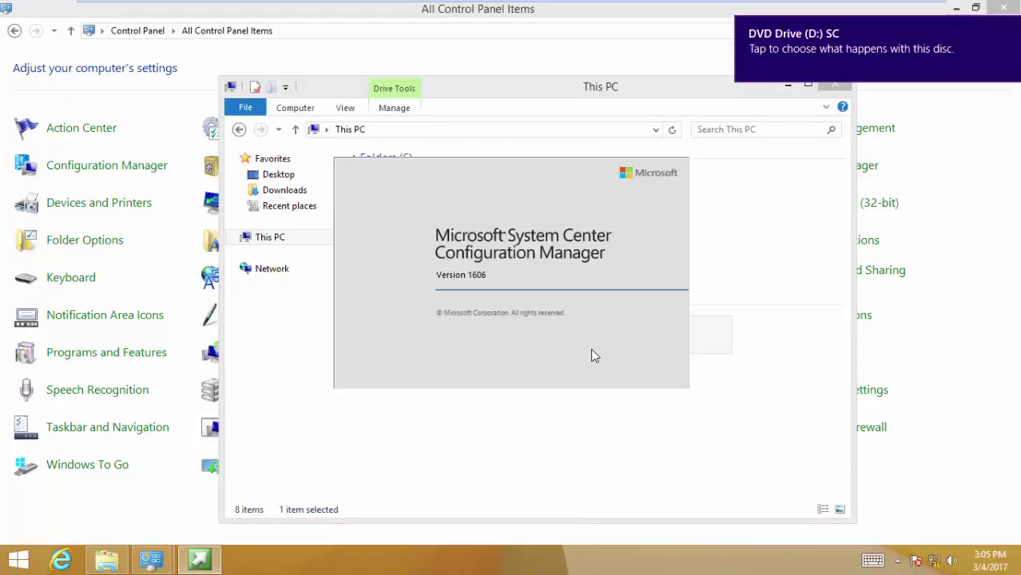
left_click(787, 84)
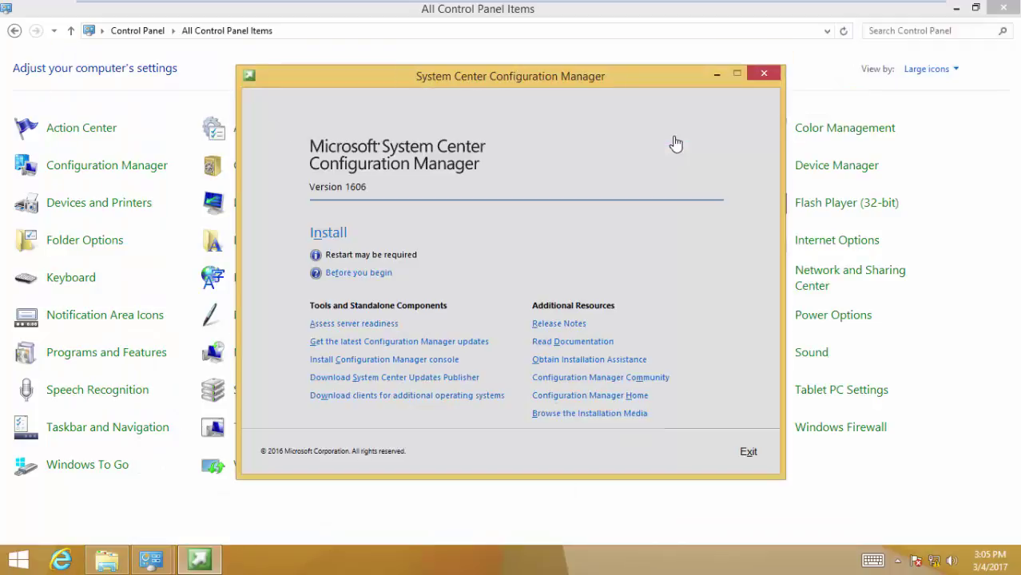
Start the Configuration Manager console setup, enter sccm01.lab.com as the site server name, and accept the proposed installation folder.
left_click(383, 361)
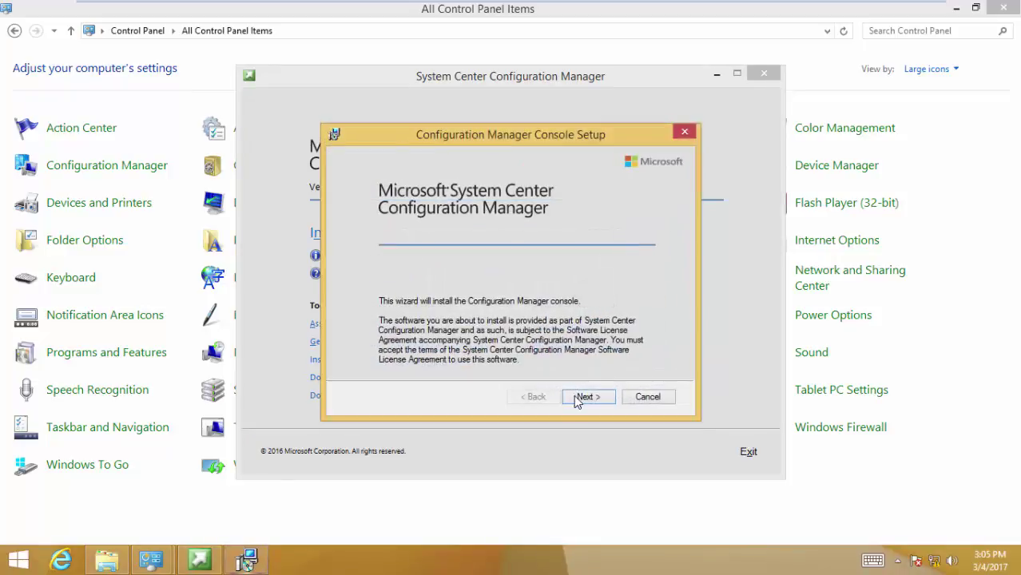
left_click(577, 396)
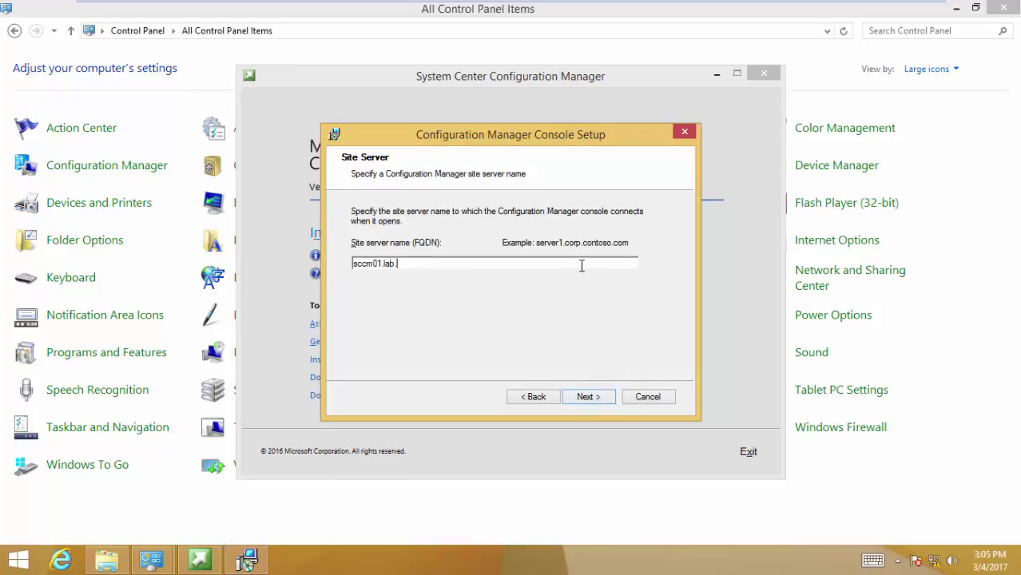
left_click(581, 398)
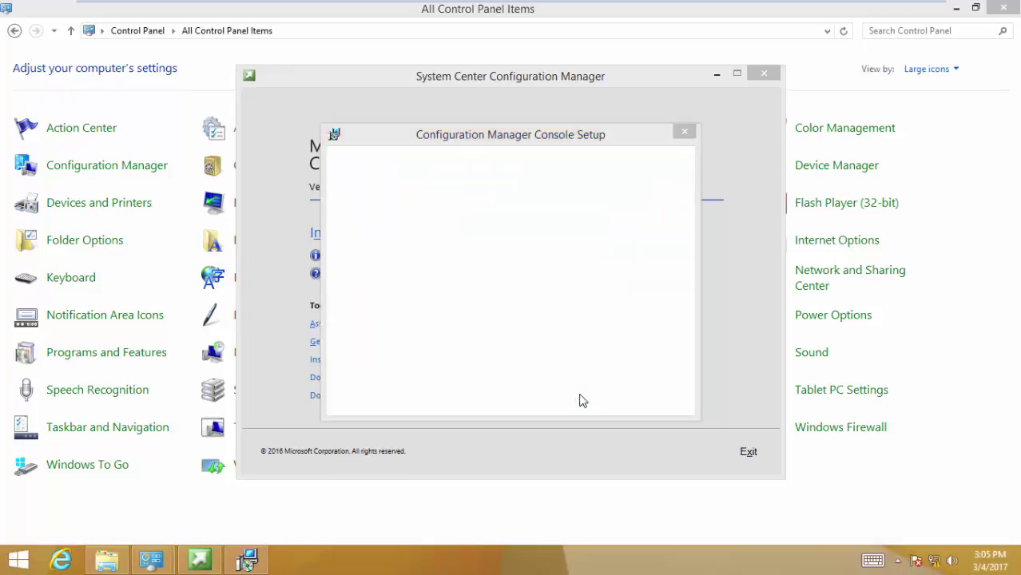
left_click(582, 399)
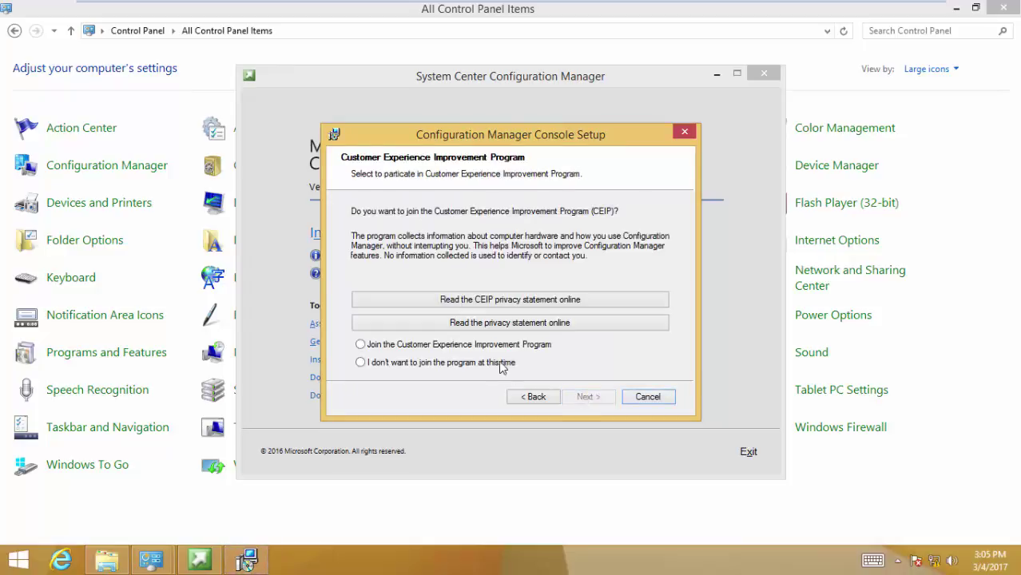
Decline joining the Customer Experience Improvement Program and start installing the console.
left_click(498, 364)
left_click(602, 402)
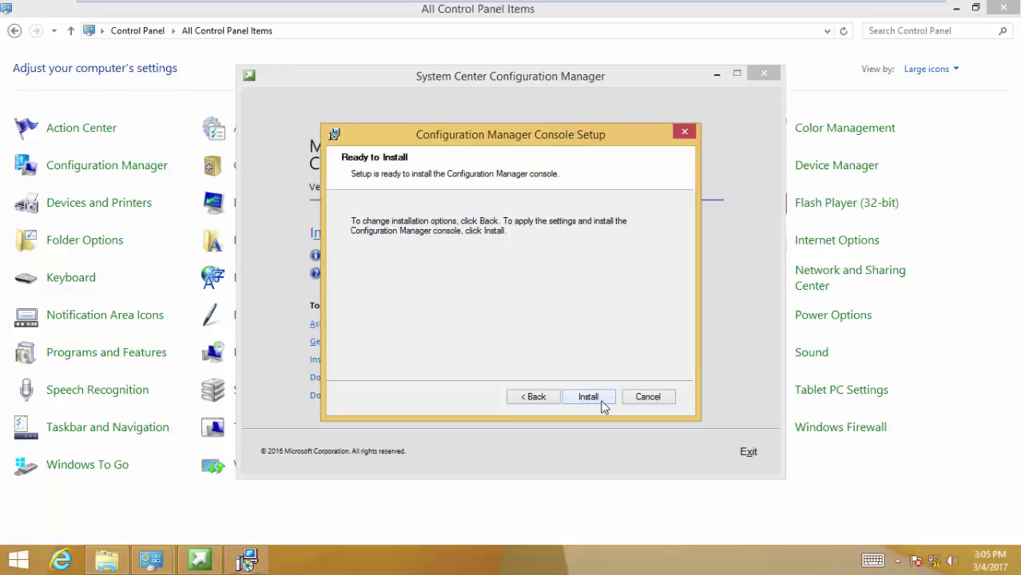
left_click(601, 401)
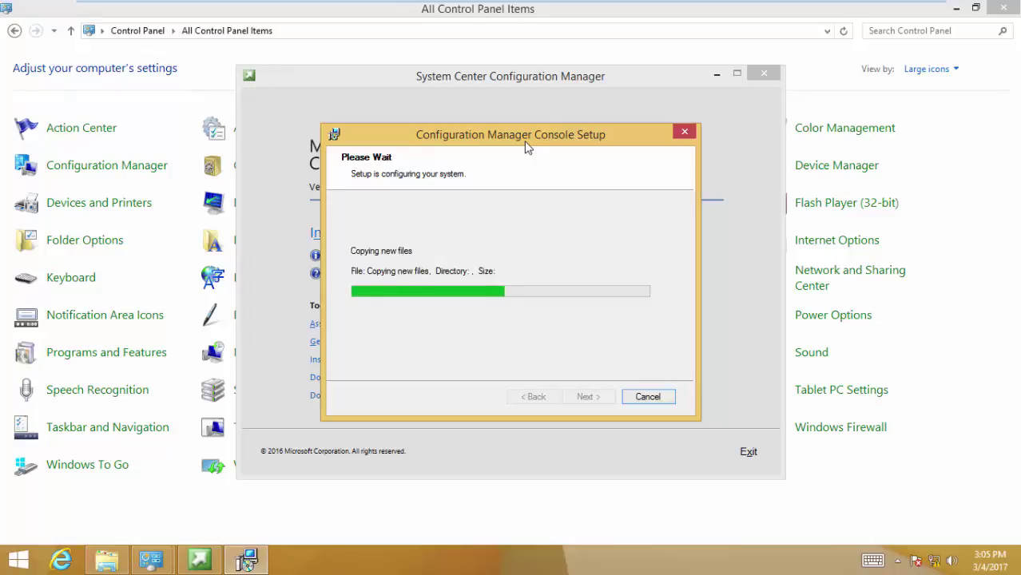
Switch to the SCCM virtual machine and open C:\Program Files\Microsoft Configuration Manager\tools\ConsoleSetup.
mouse_move(563, 6)
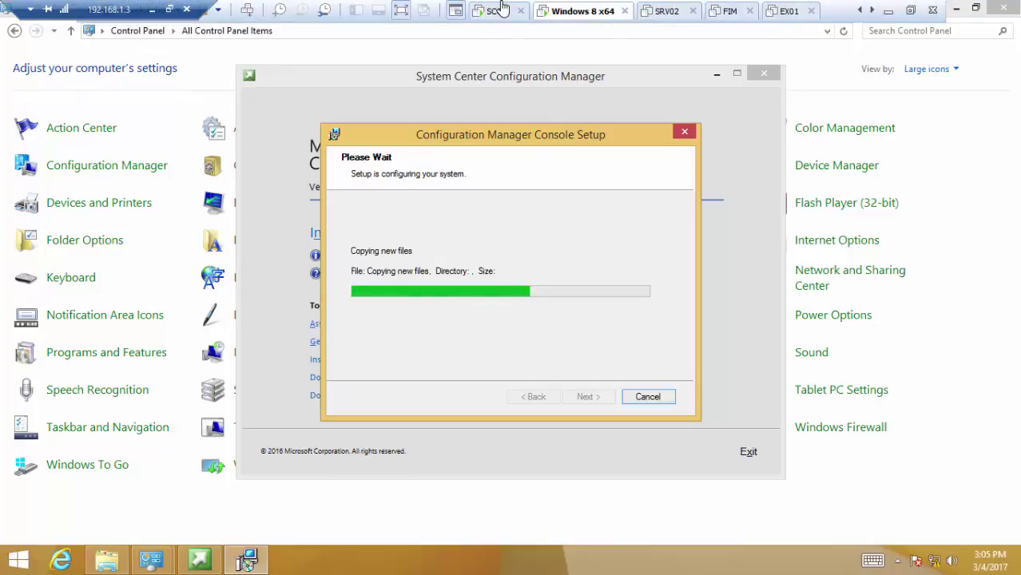
left_click(497, 10)
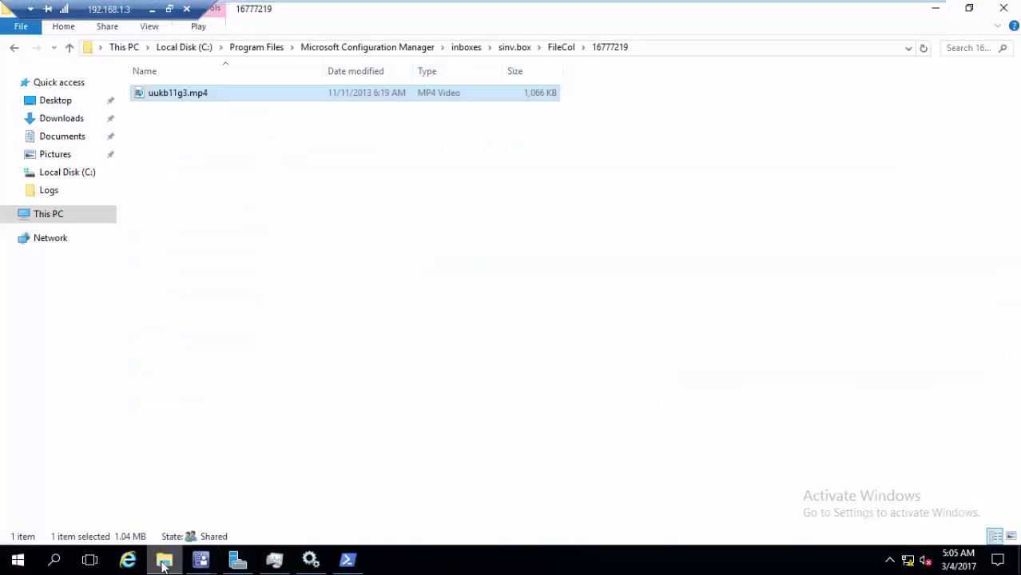
left_click(164, 560)
left_click(63, 226)
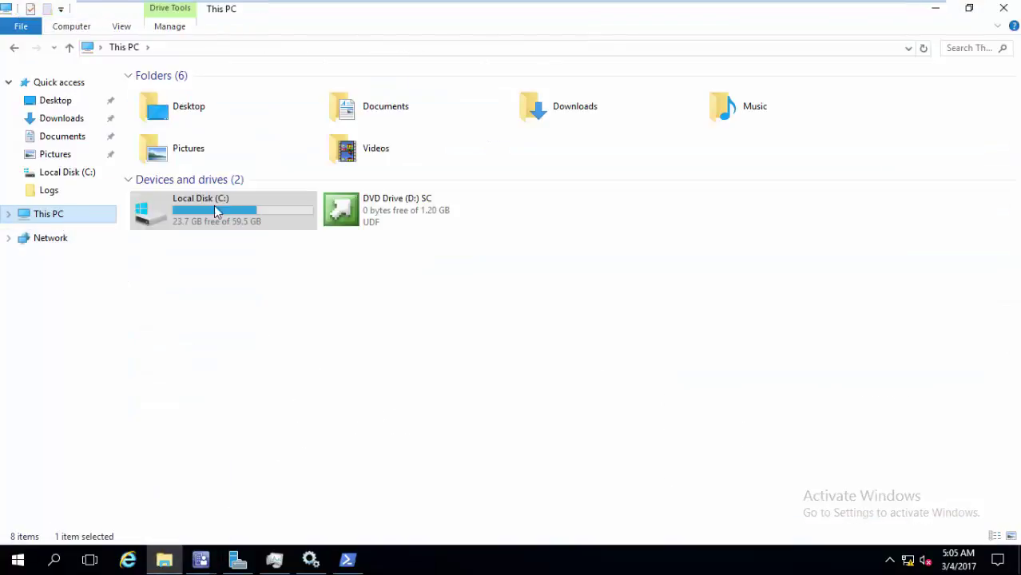
double_click(243, 210)
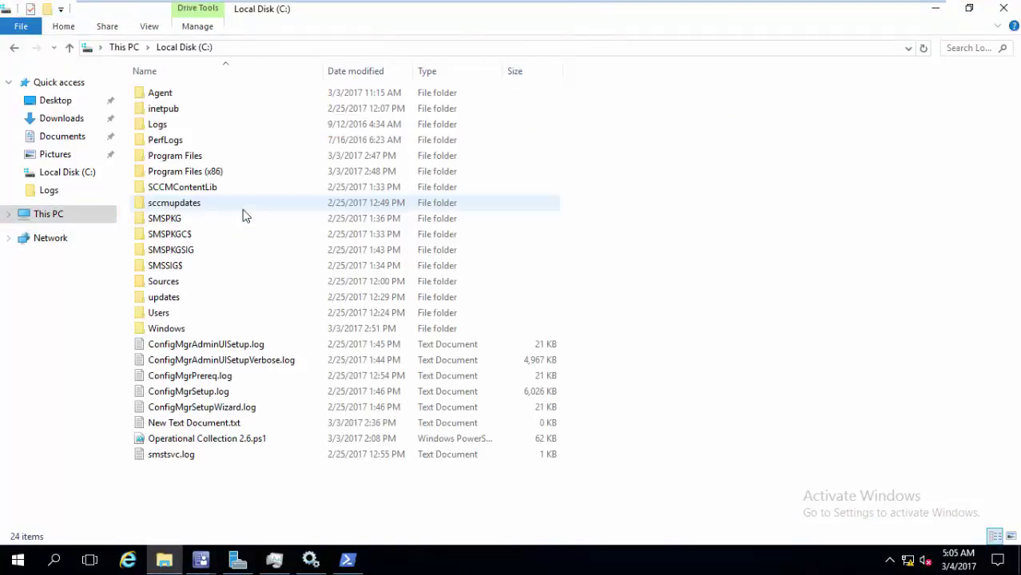
double_click(228, 157)
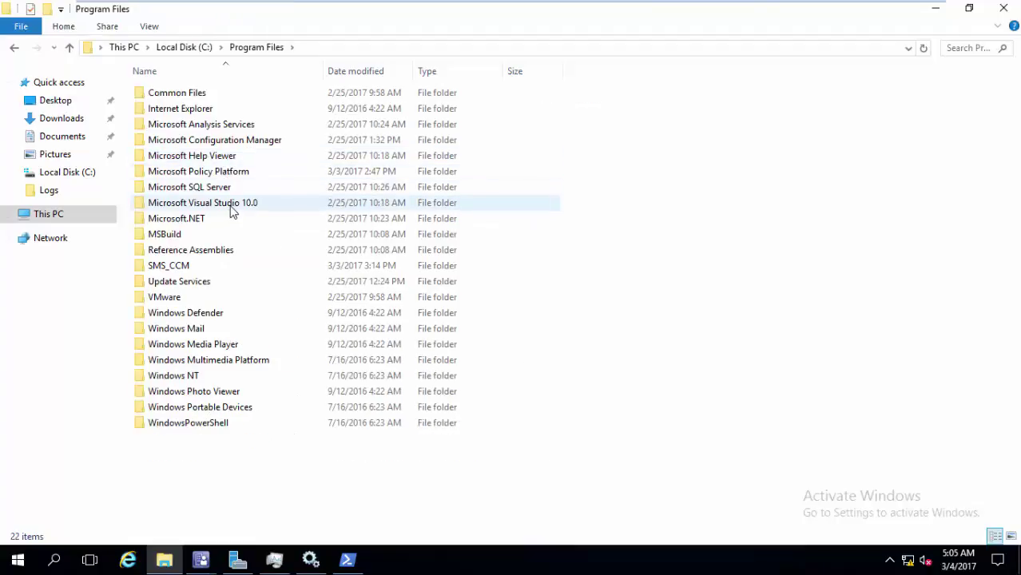
double_click(231, 144)
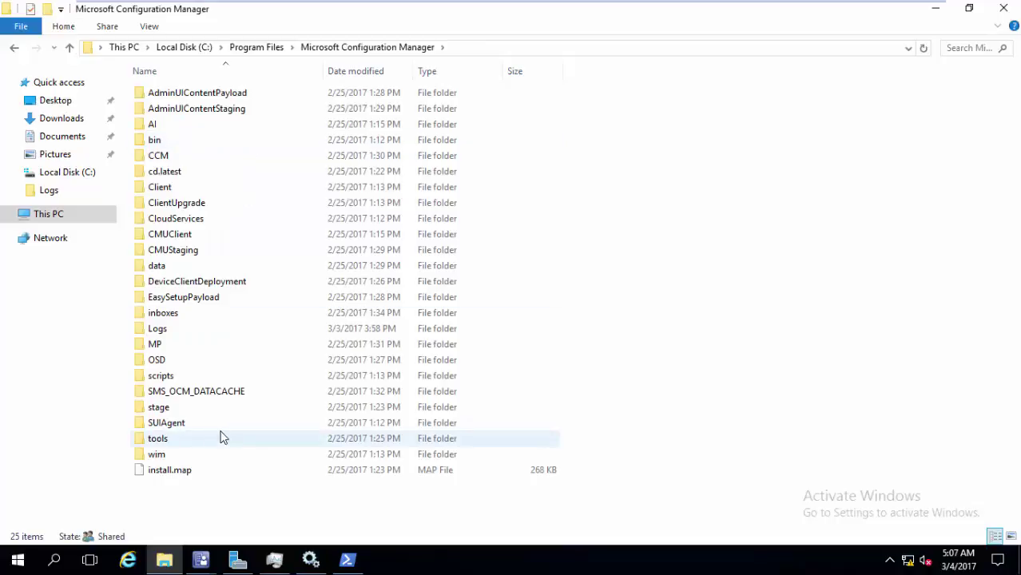
left_click(211, 443)
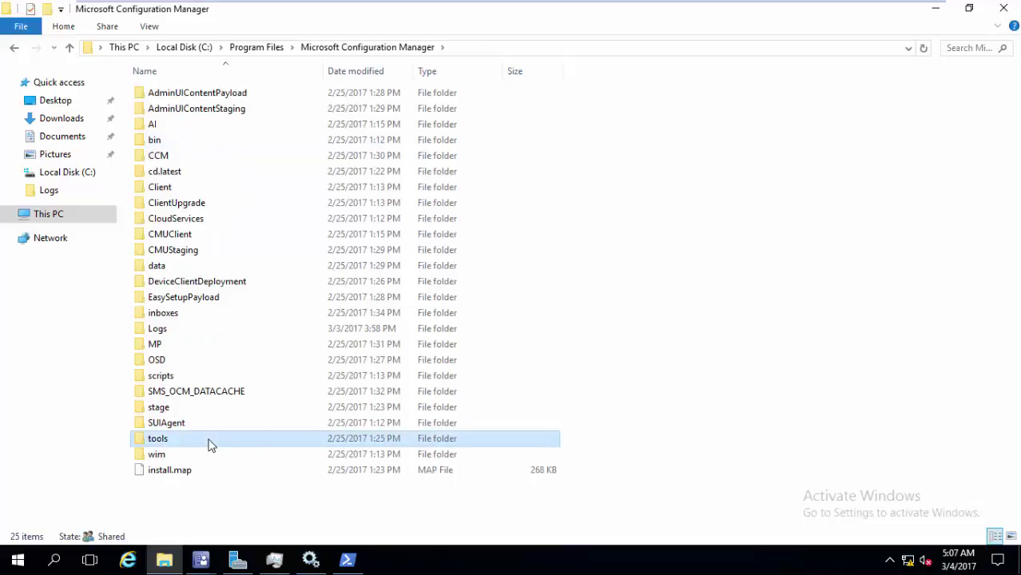
double_click(209, 444)
double_click(229, 126)
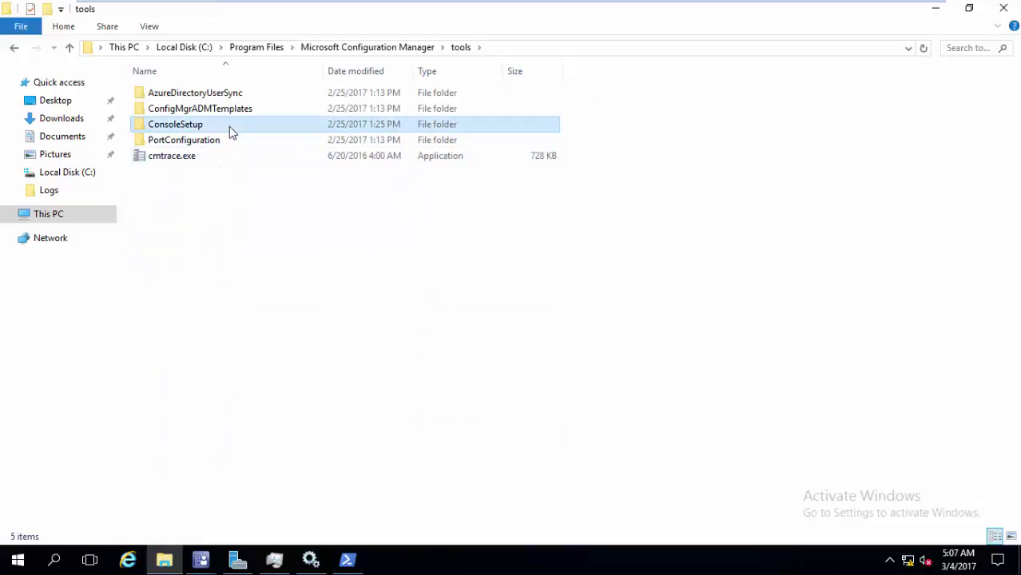
Examine the console installation files in the ConsoleSetup folder and select ConsoleSetup.exe.
left_click_drag(215, 166, 192, 96)
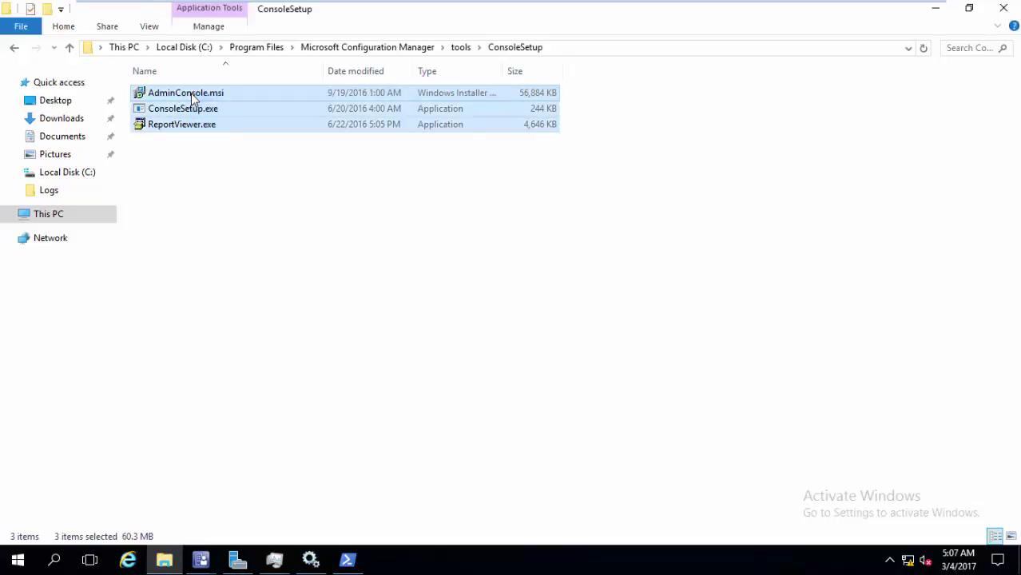
left_click(249, 161)
left_click(241, 108)
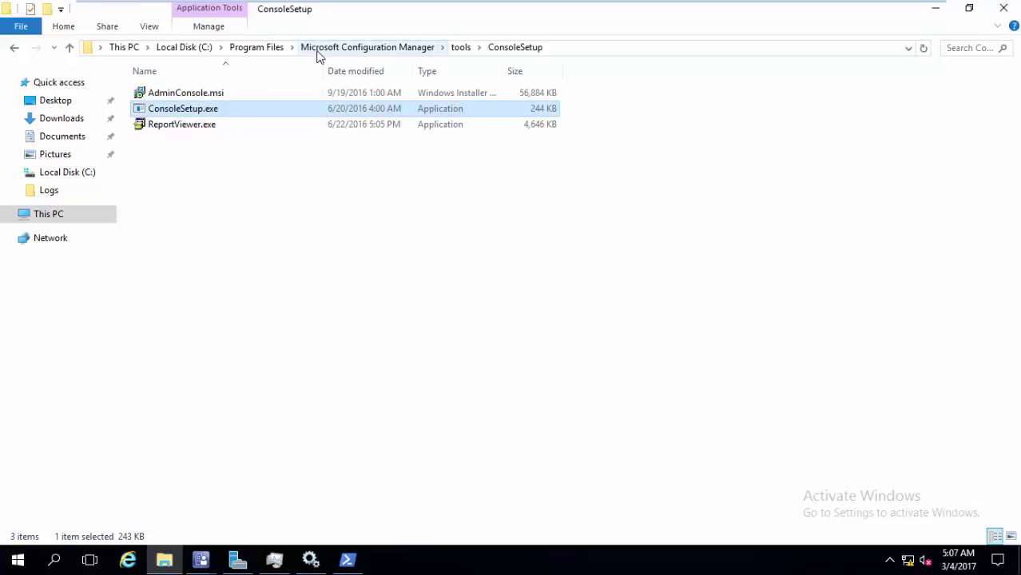
Open the network share \\sccm01, go to SMS_LAB\tools, and select the ConsoleSetup folder.
left_click(579, 50)
type("\\sccm01")
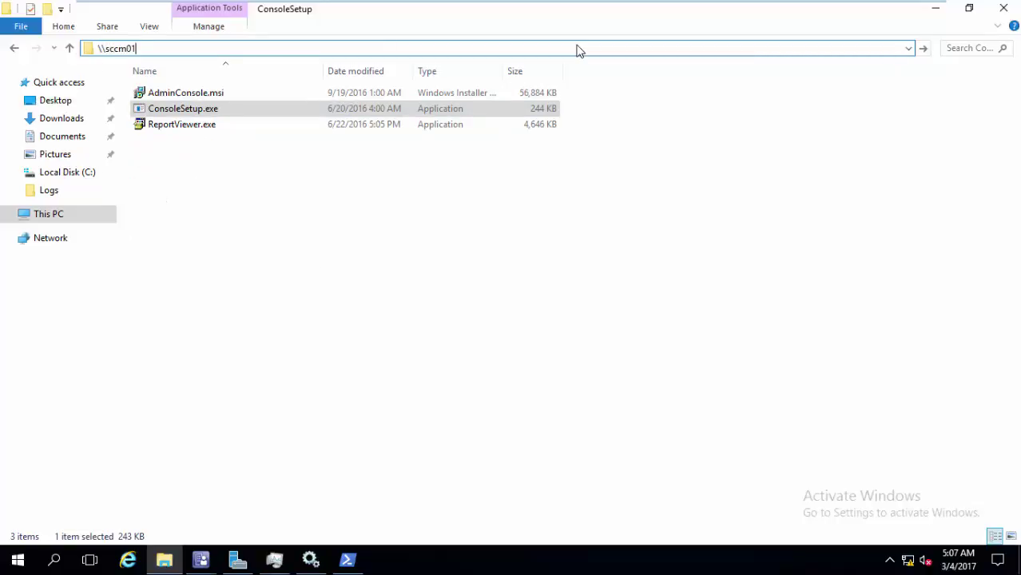
key("Return")
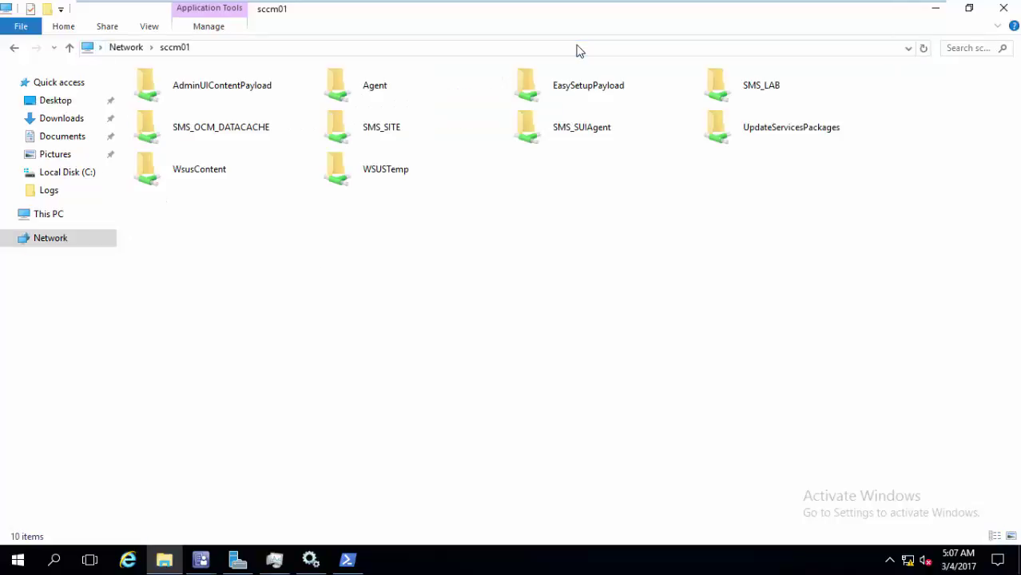
double_click(773, 96)
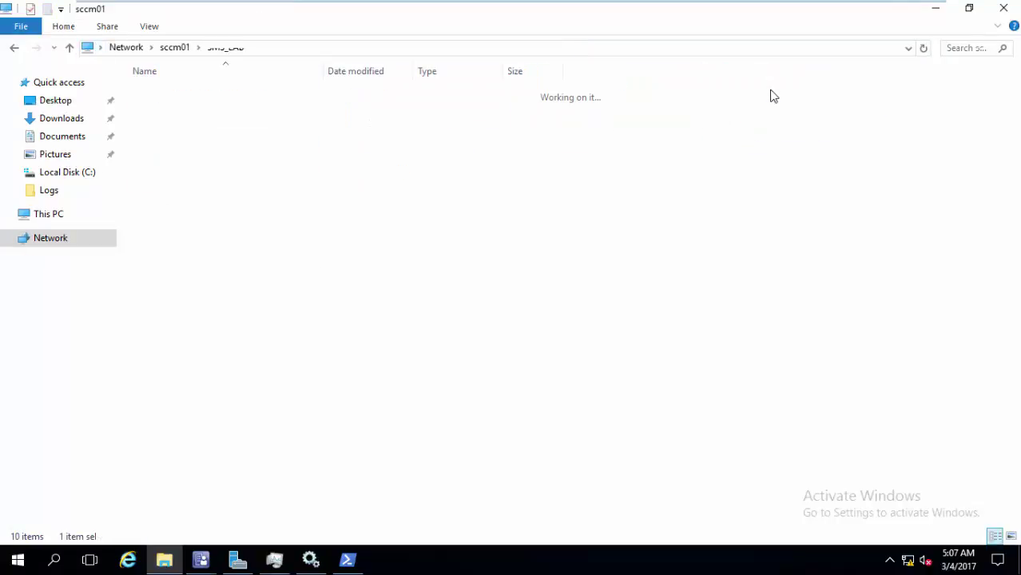
double_click(173, 443)
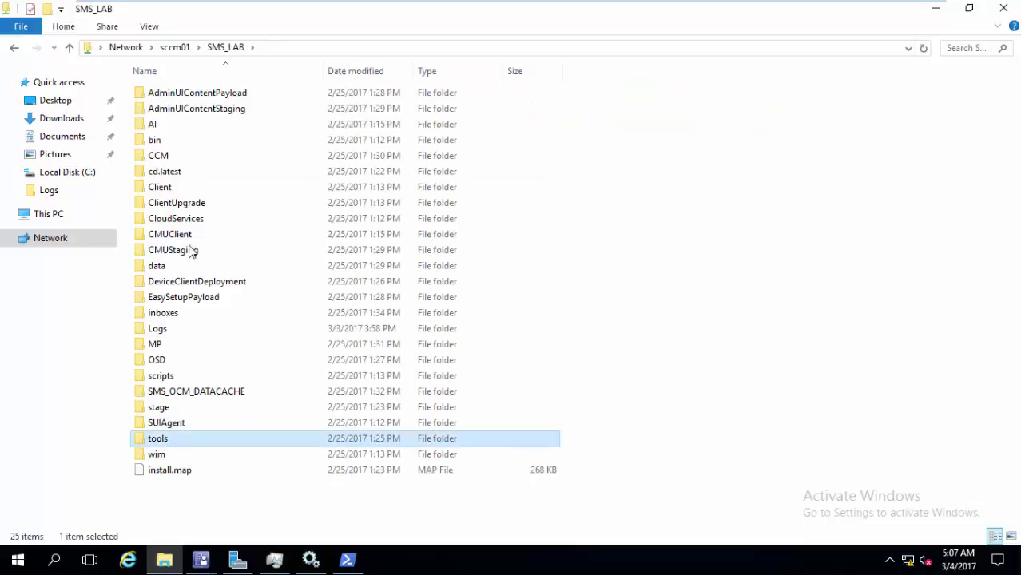
left_click(224, 124)
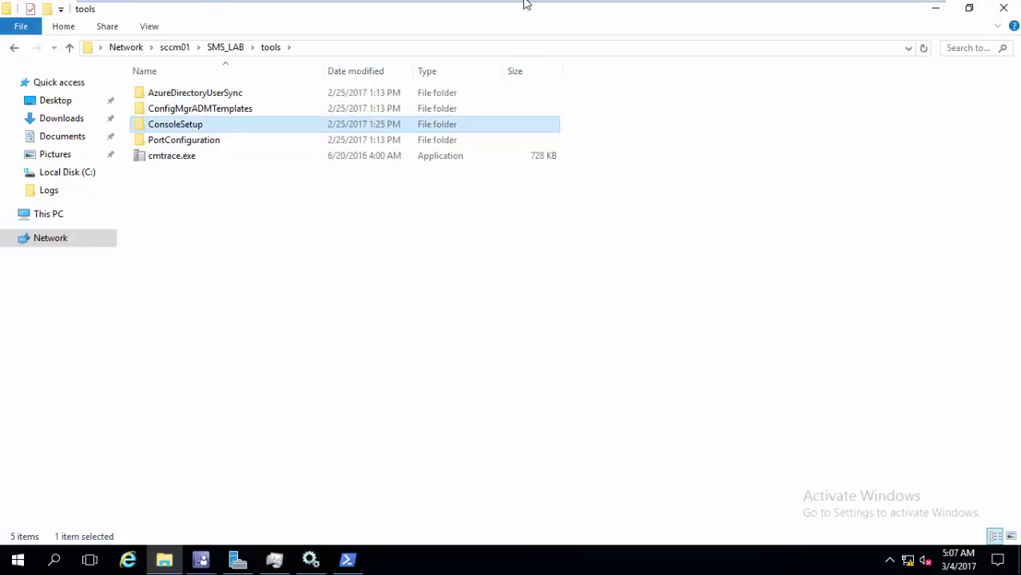
Switch back to the Windows 8 client session and check the progress of the Configuration Manager console setup.
mouse_move(526, 4)
left_click(580, 11)
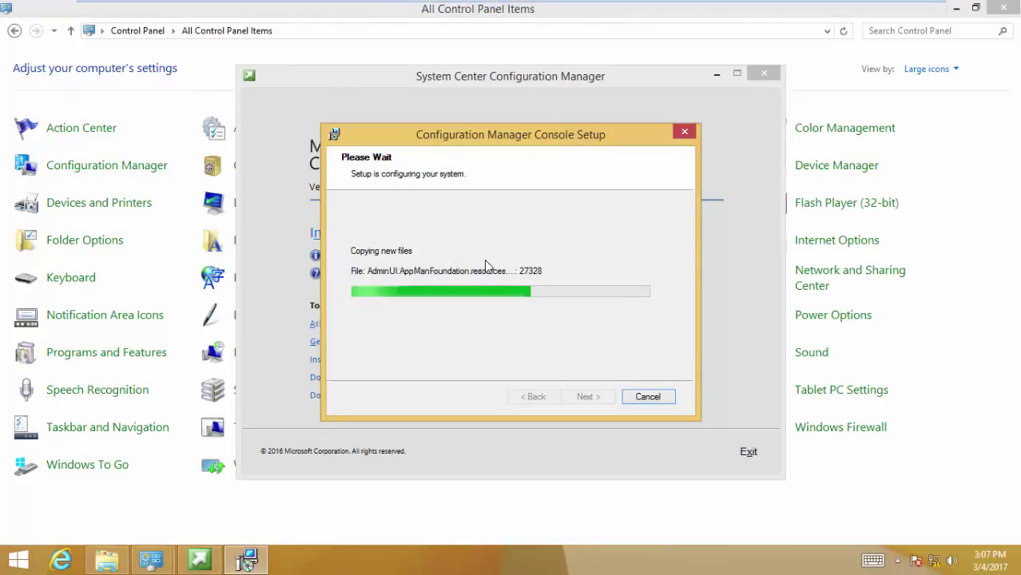
mouse_move(212, 6)
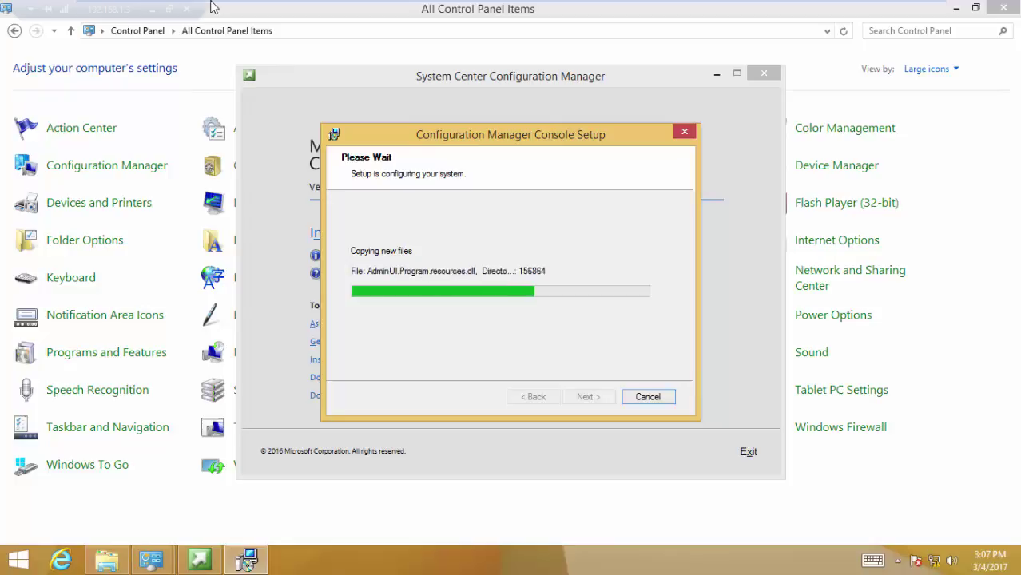
left_click(157, 9)
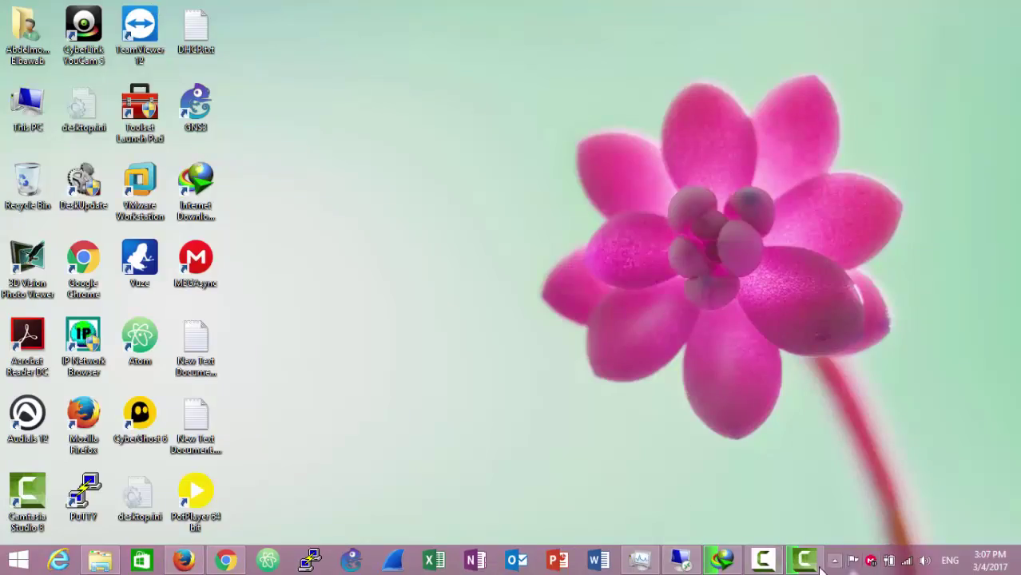
left_click(803, 561)
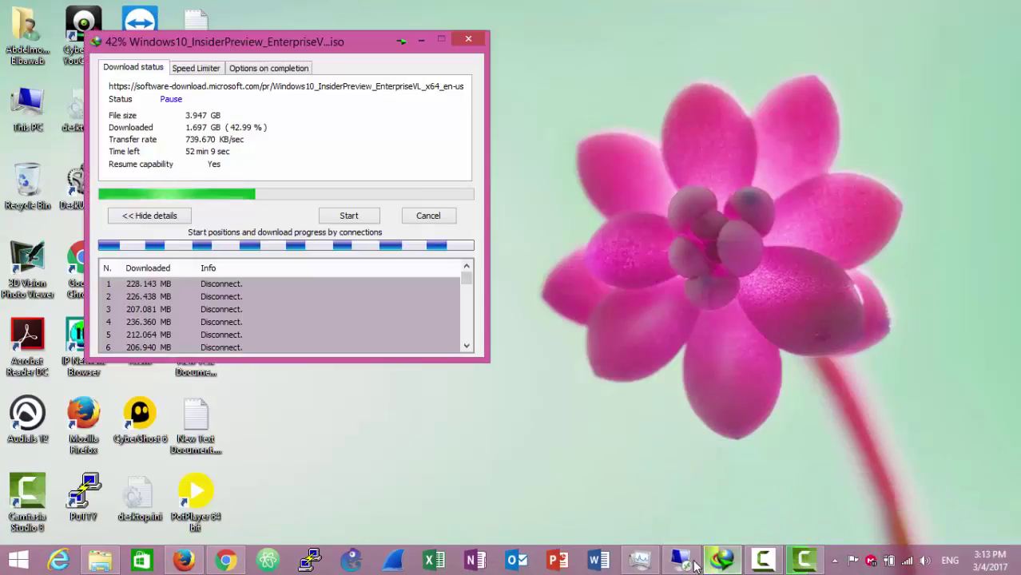
left_click(692, 563)
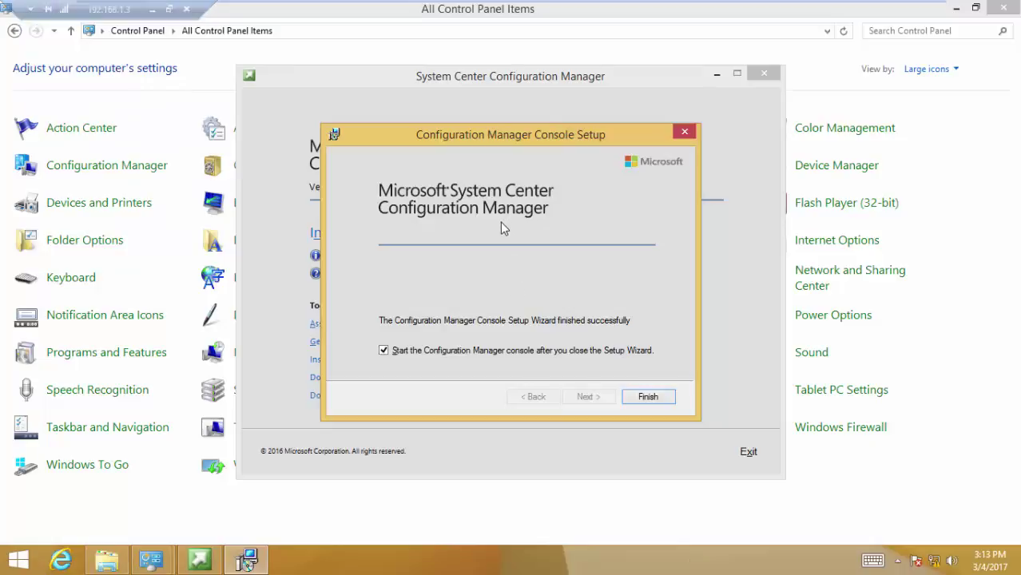
Finish the console setup with the console set to start, and minimize the installer and Control Panel windows.
left_click(646, 399)
left_click(717, 74)
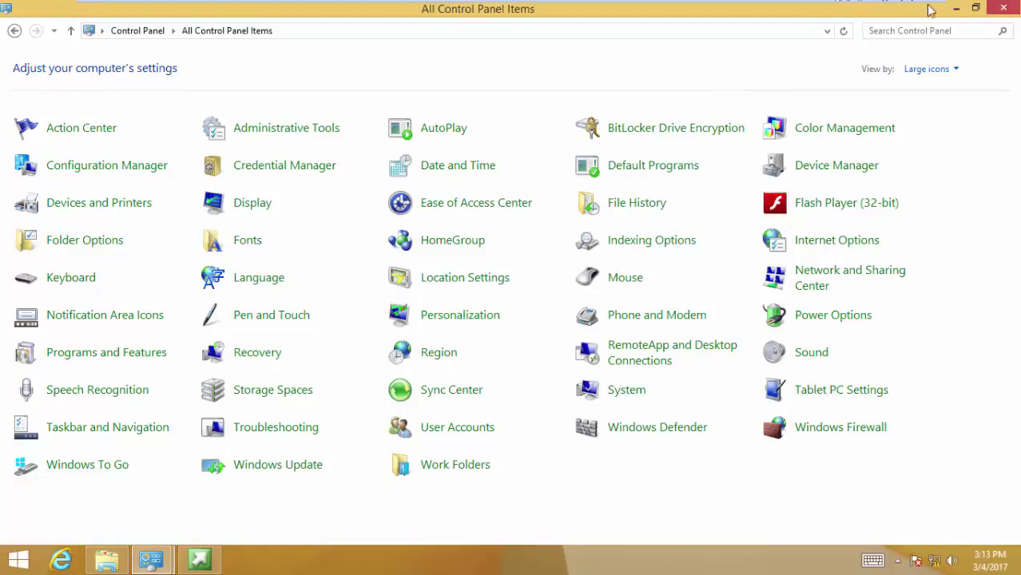
key("super+Down")
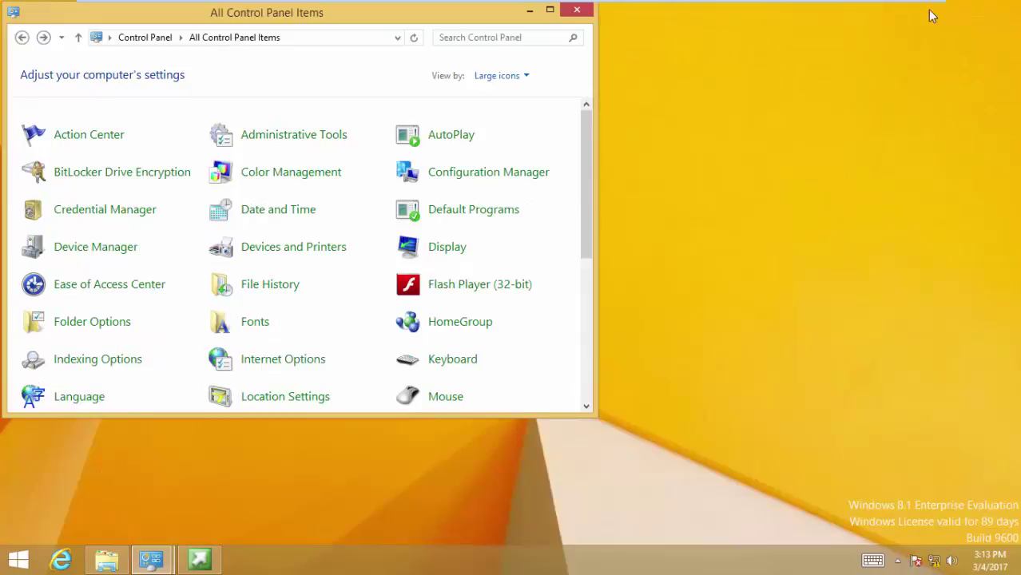
left_click(529, 12)
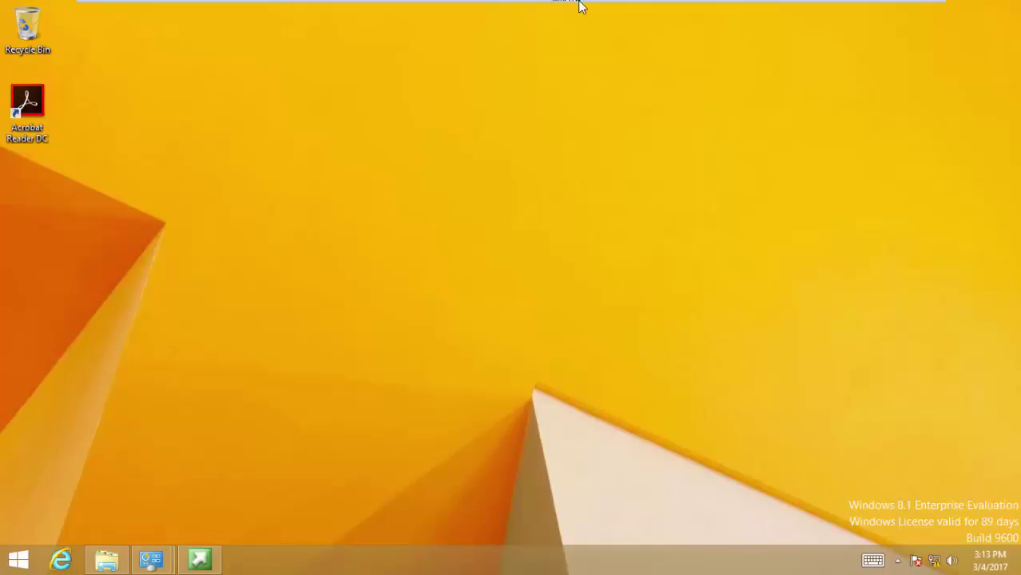
Switch to Chrome on the host and open the RCT Free Download form from the Now Micro Recast page.
mouse_move(579, 4)
left_click(152, 9)
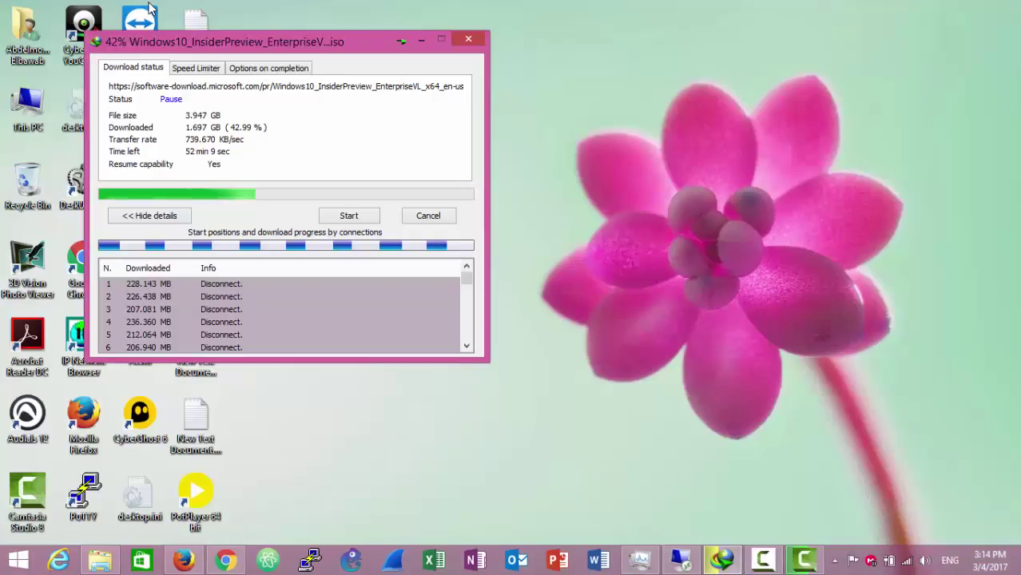
left_click(225, 560)
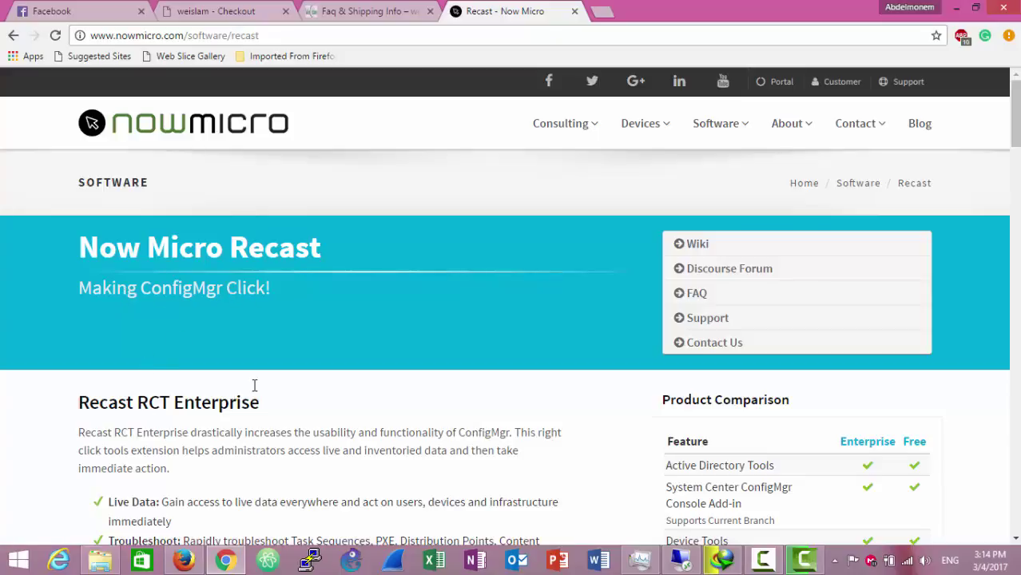
scroll(1005, 160, "down", 4)
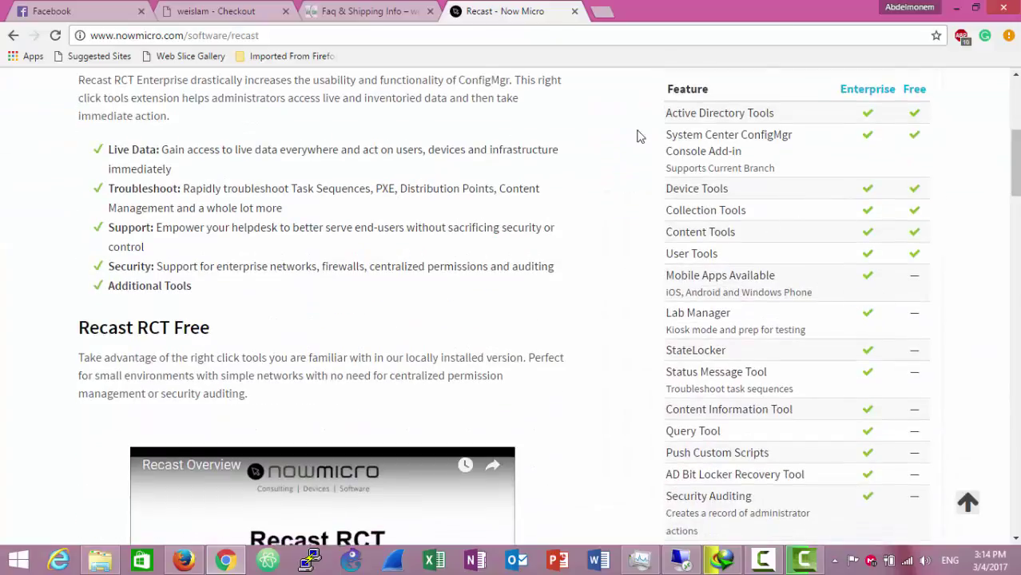
left_click(917, 90)
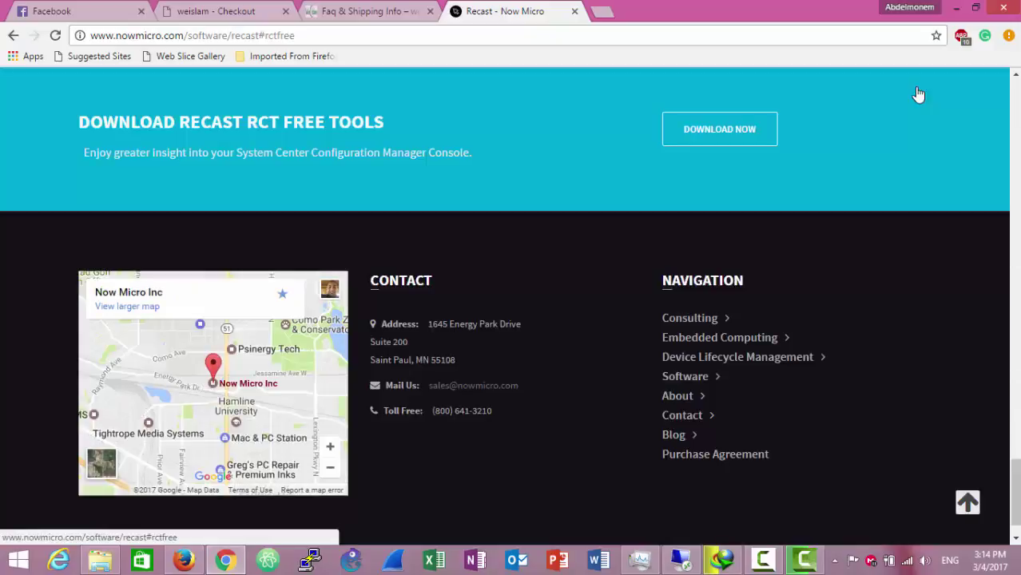
left_click(724, 147)
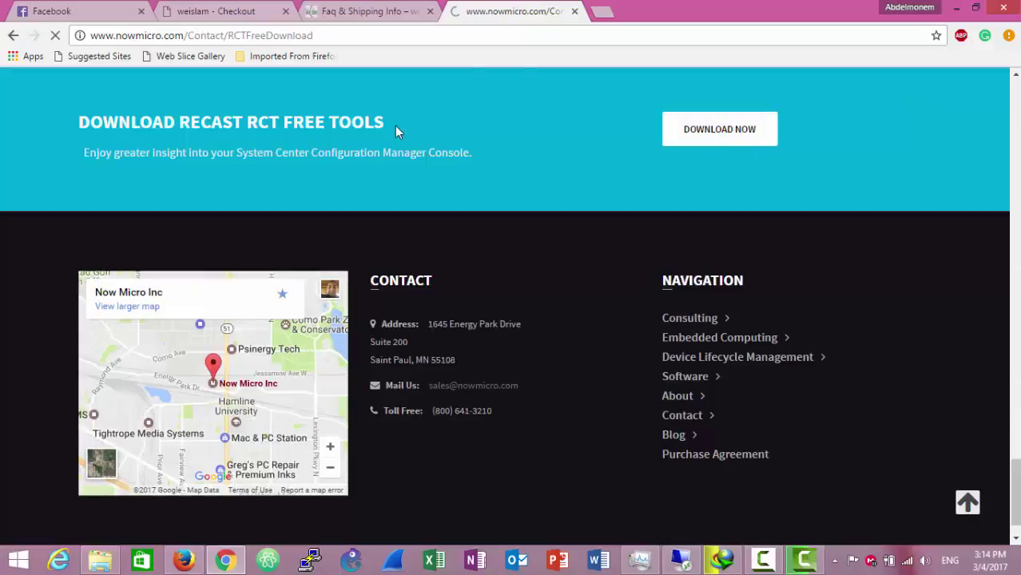
scroll(1003, 257, "down", 1)
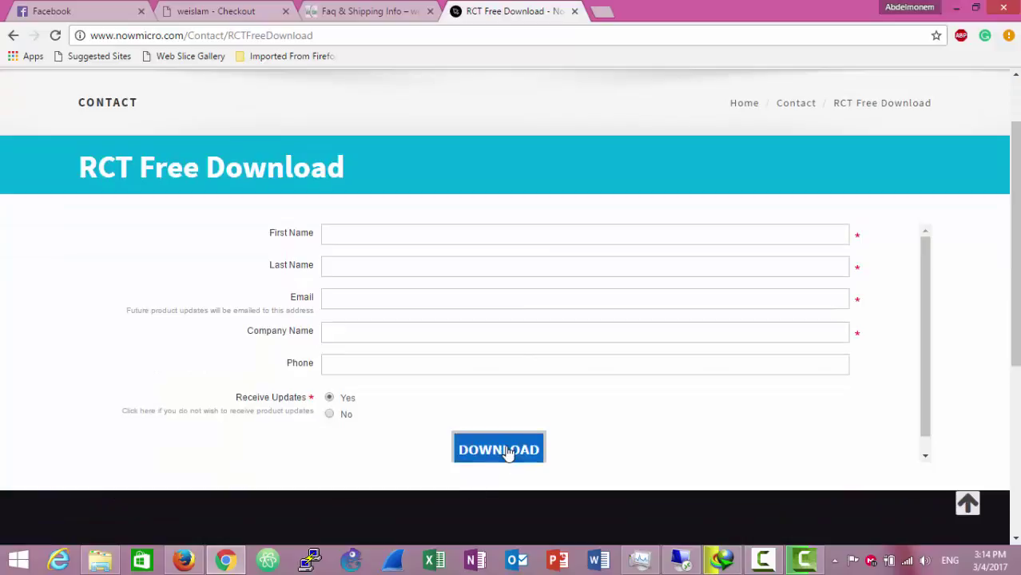
Return to the Windows 8 client and launch the Right Click Tools installer from the Right-Click-Tools-2.4 folder.
left_click(723, 560)
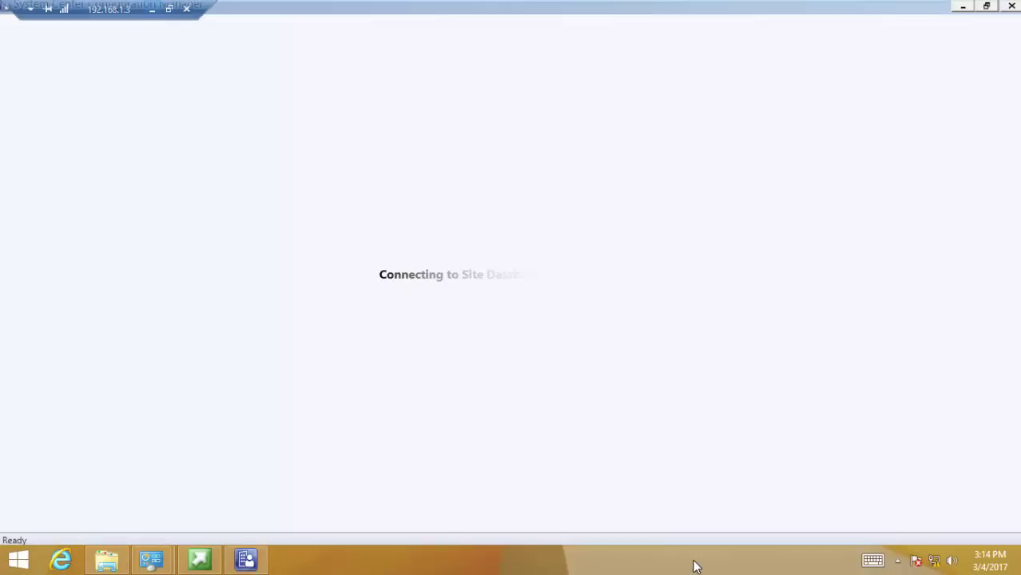
left_click(107, 559)
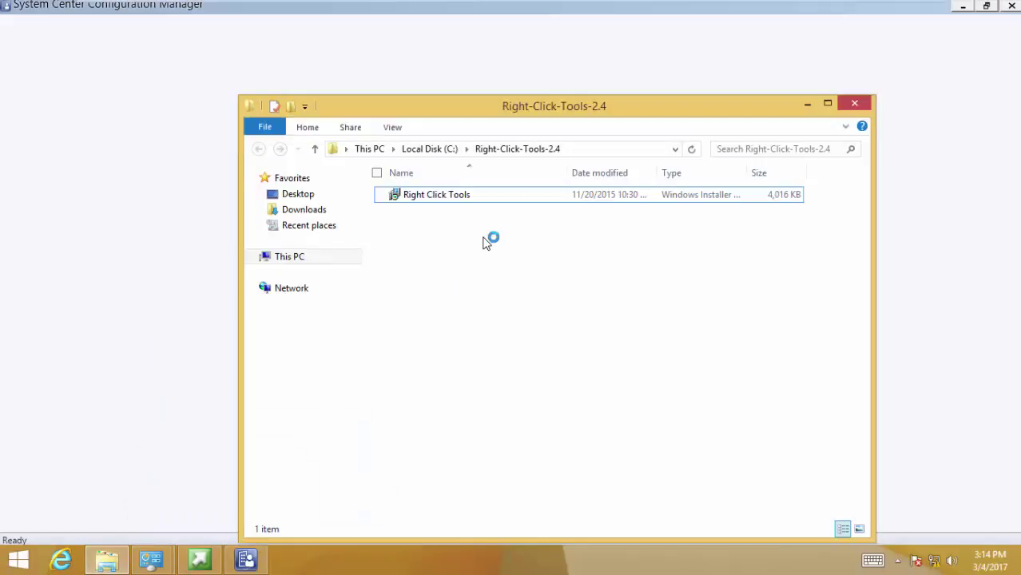
left_click(515, 202)
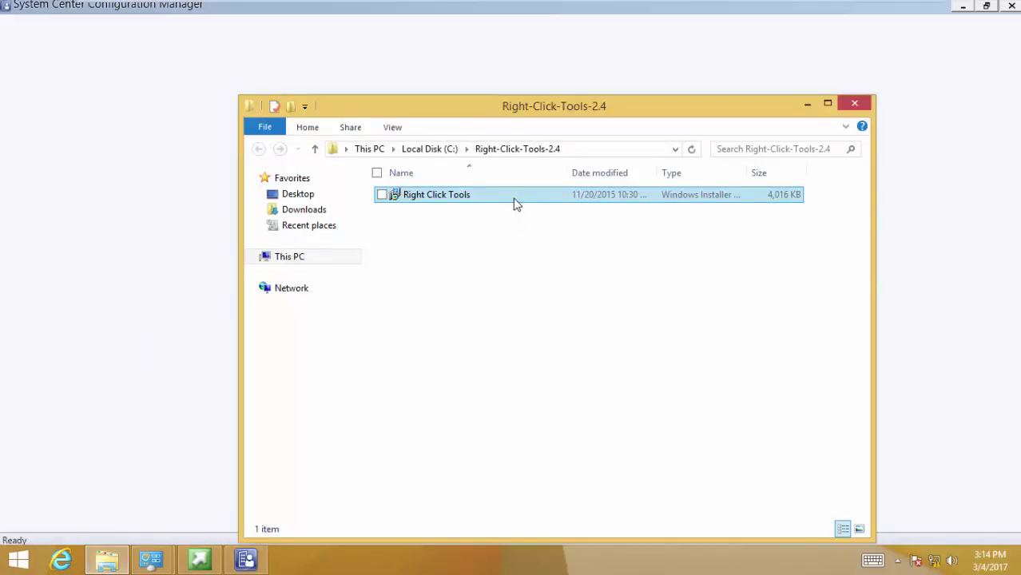
double_click(516, 202)
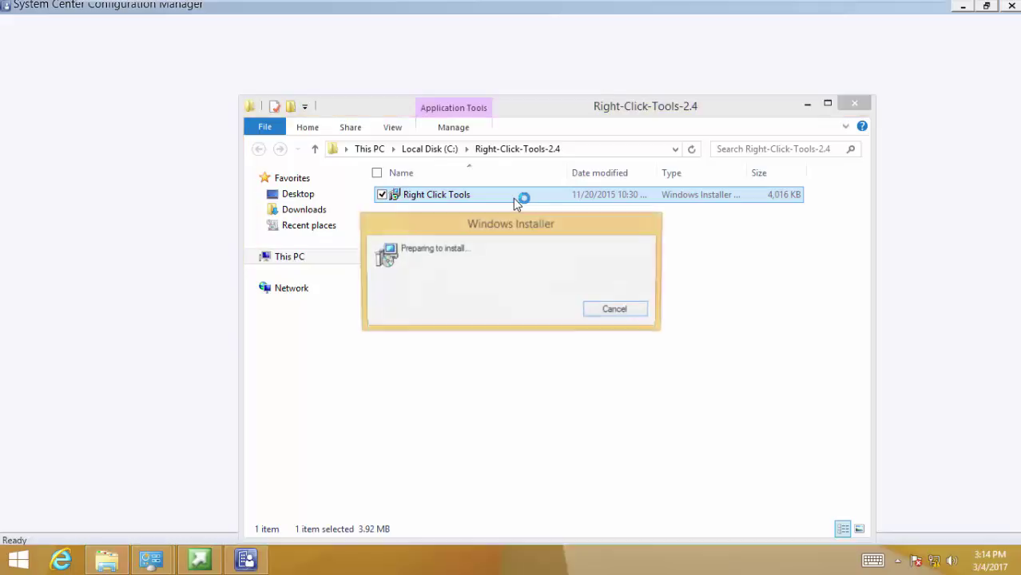
left_click(807, 105)
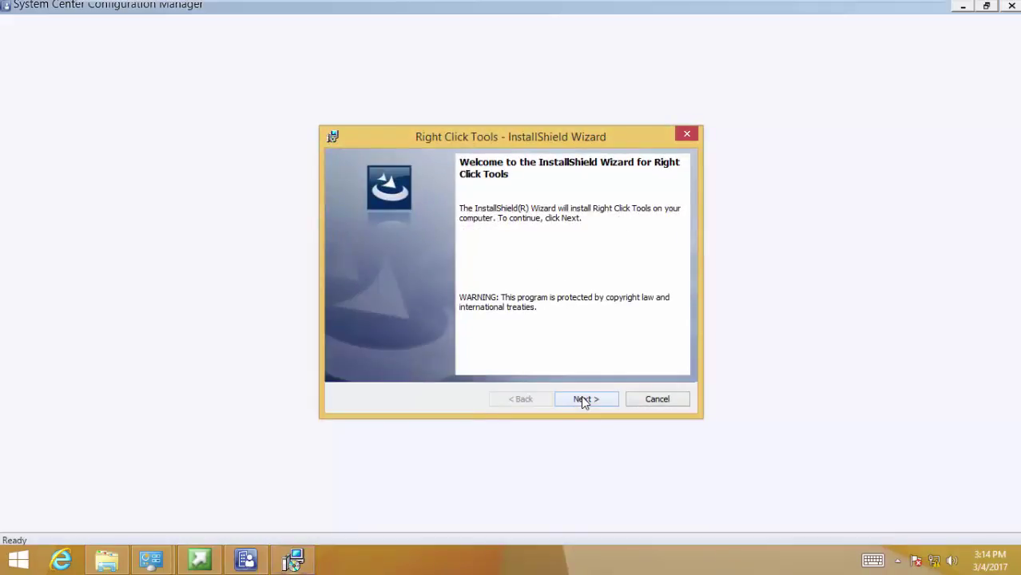
Accept the Right Click Tools license agreement and complete the installation.
left_click(581, 397)
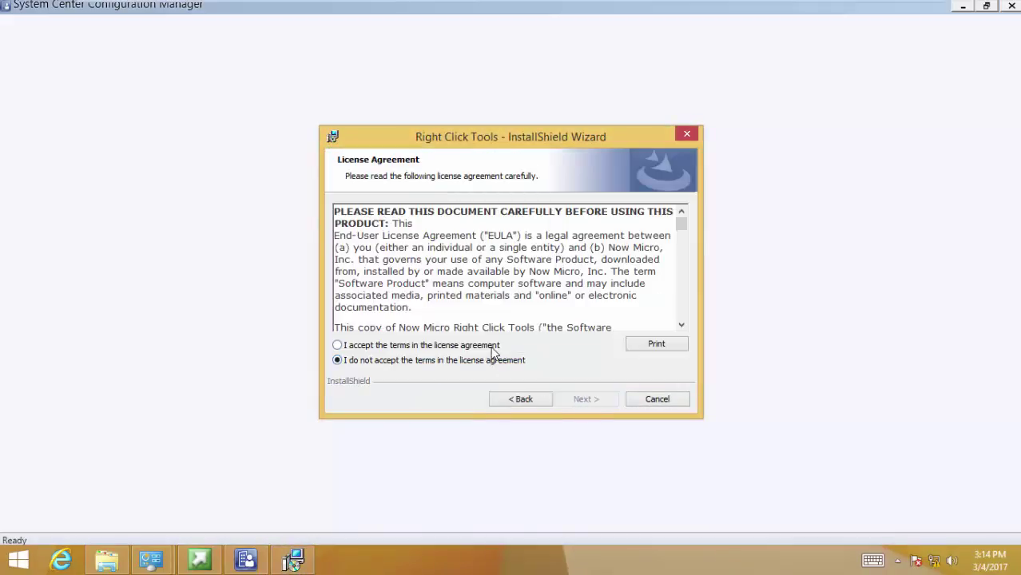
left_click(491, 350)
left_click(583, 399)
left_click(584, 399)
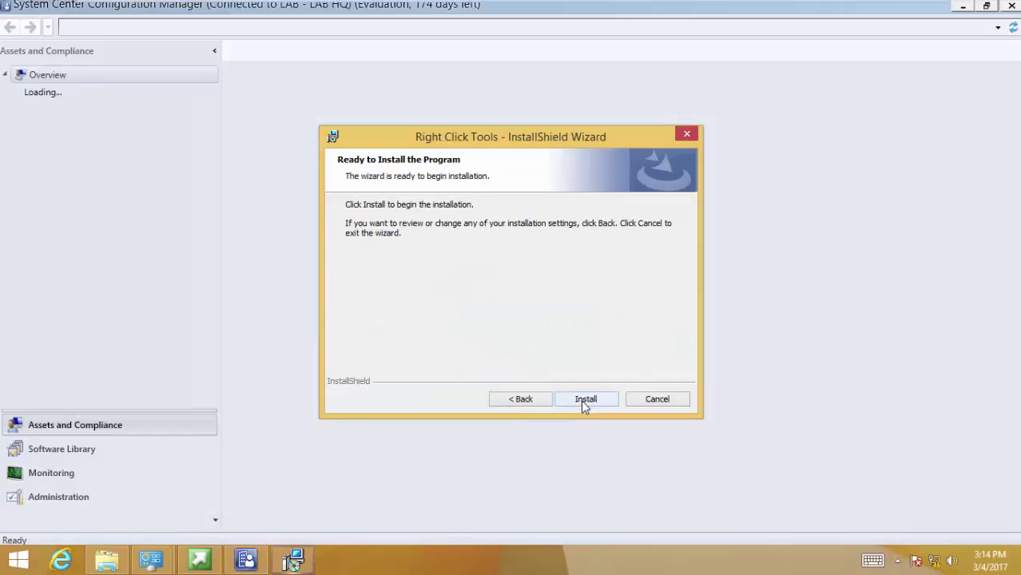
left_click(583, 402)
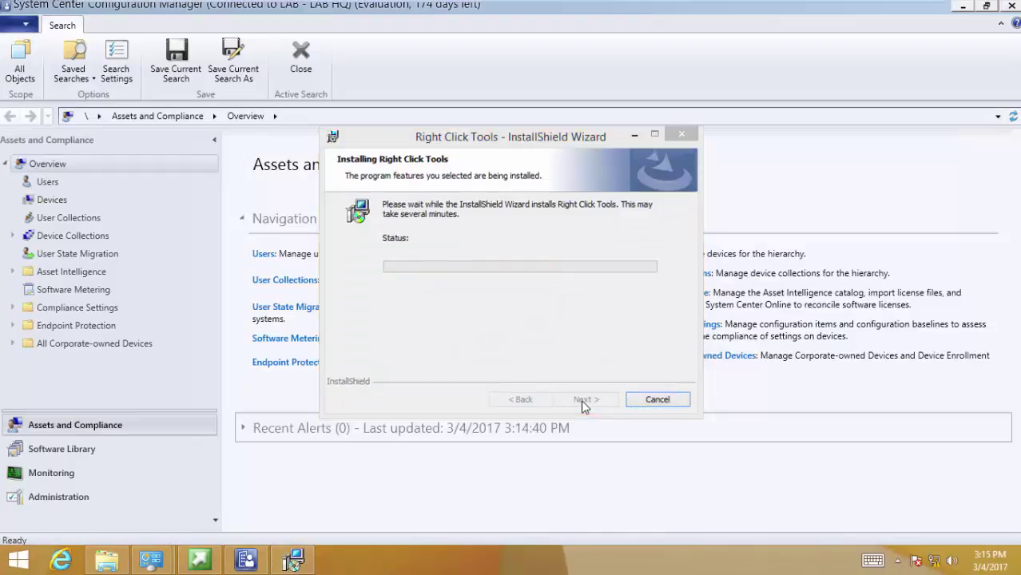
left_click(583, 401)
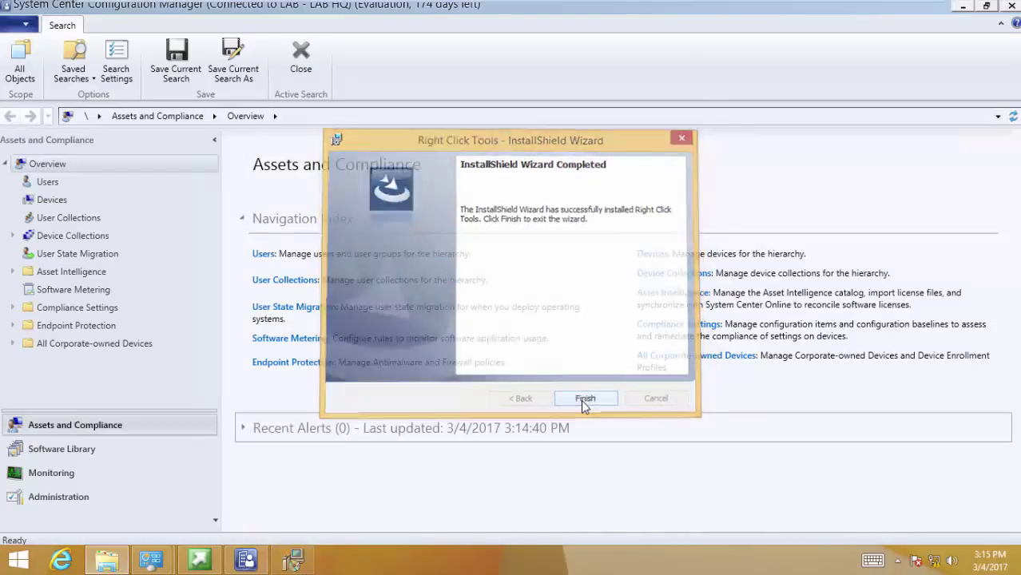
Close the Configuration Manager console and start it again from the installed apps.
left_click(1010, 8)
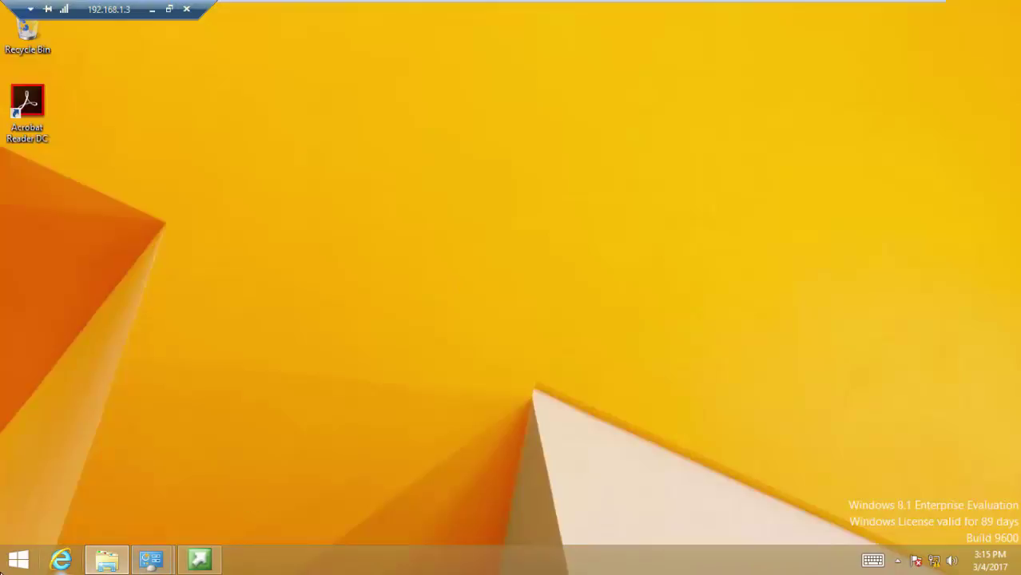
left_click(18, 559)
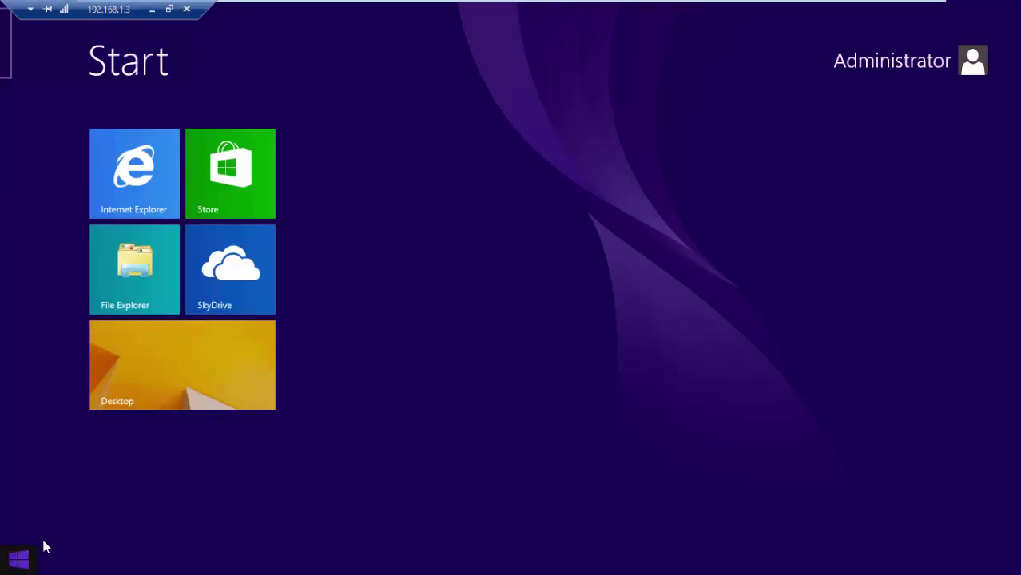
left_click(100, 530)
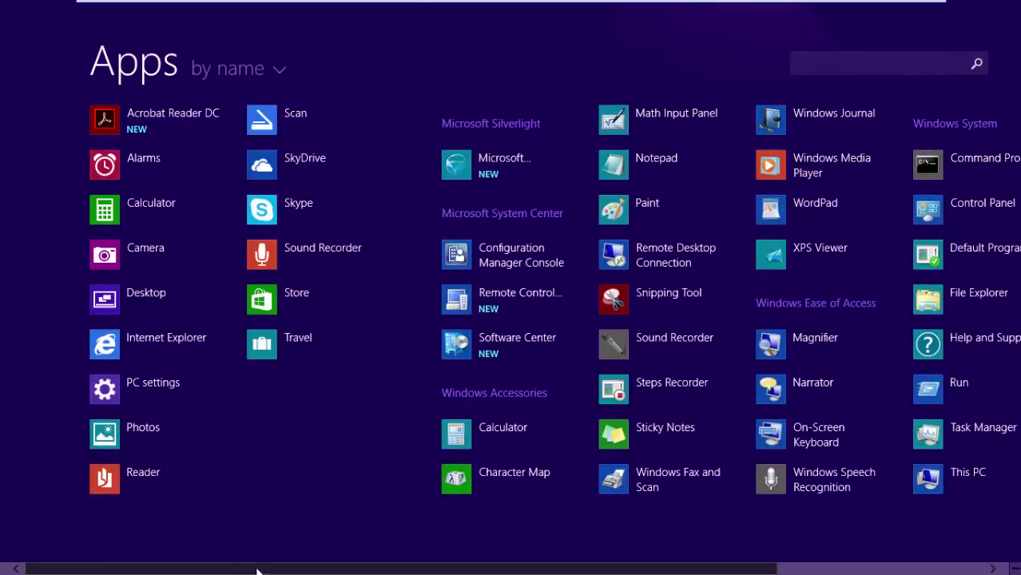
left_click_drag(258, 569, 314, 545)
left_click(478, 268)
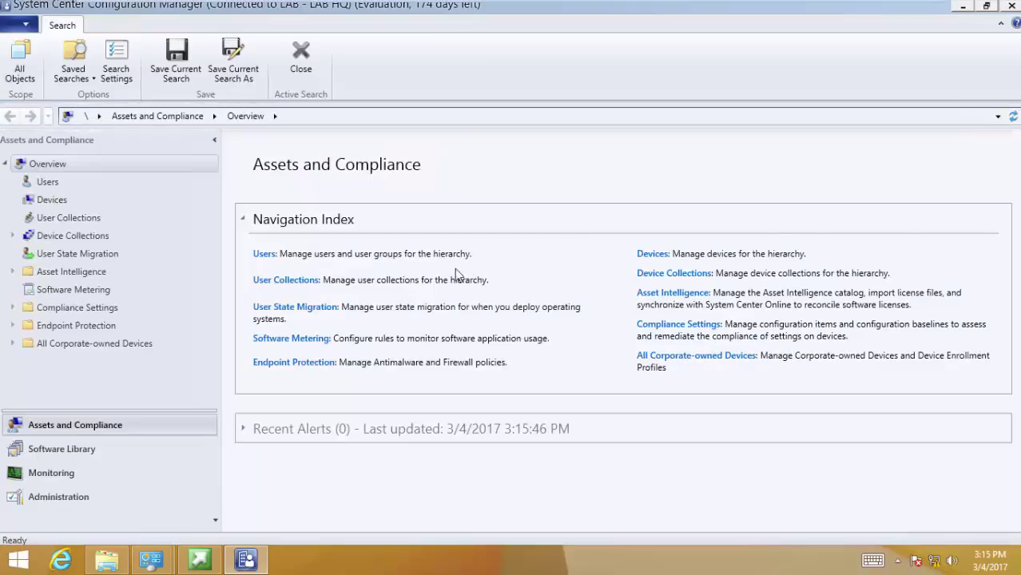
Show the device collections and display the actions available for the All Systems collection.
left_click(80, 237)
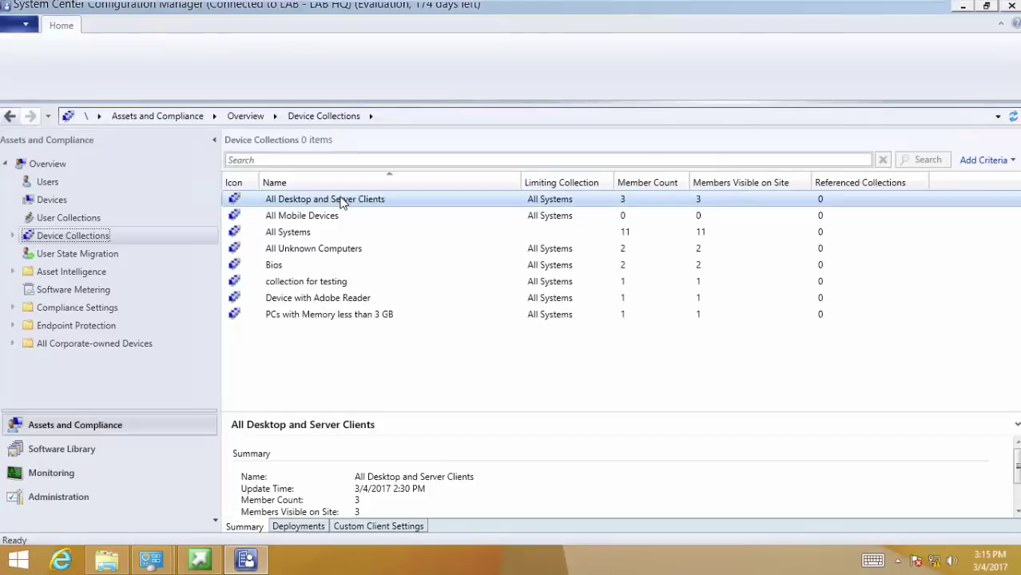
left_click(323, 232)
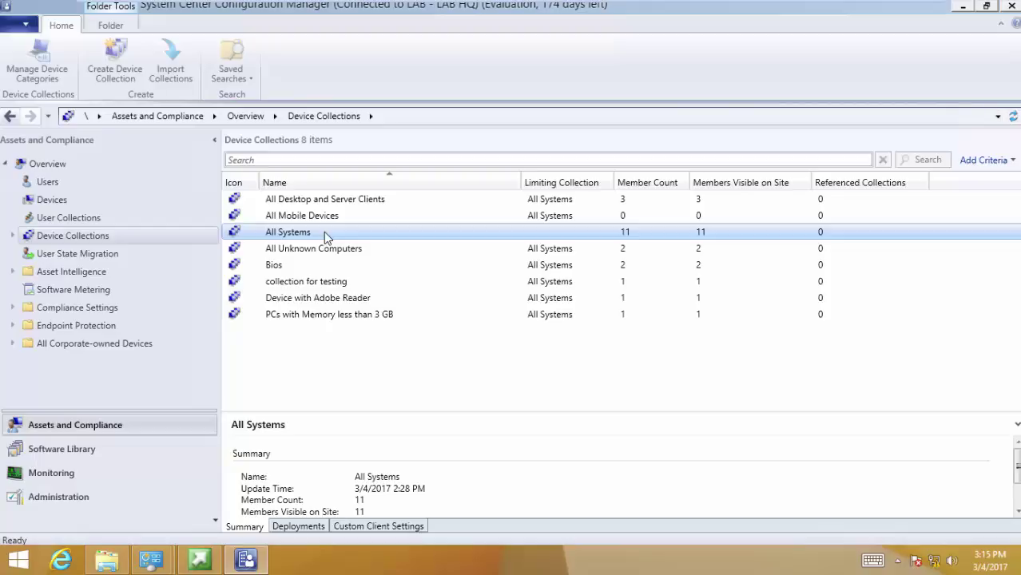
right_click(324, 232)
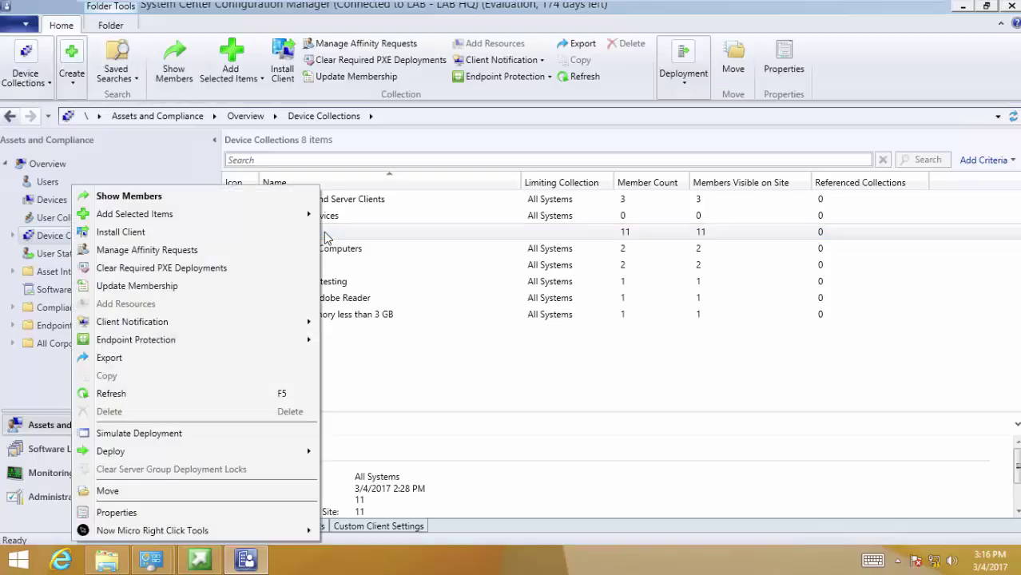
Run the Machine Policy Retrieval and Evaluation Cycle on the All Systems collection with the Now Micro Right Click Tools client actions.
mouse_move(172, 534)
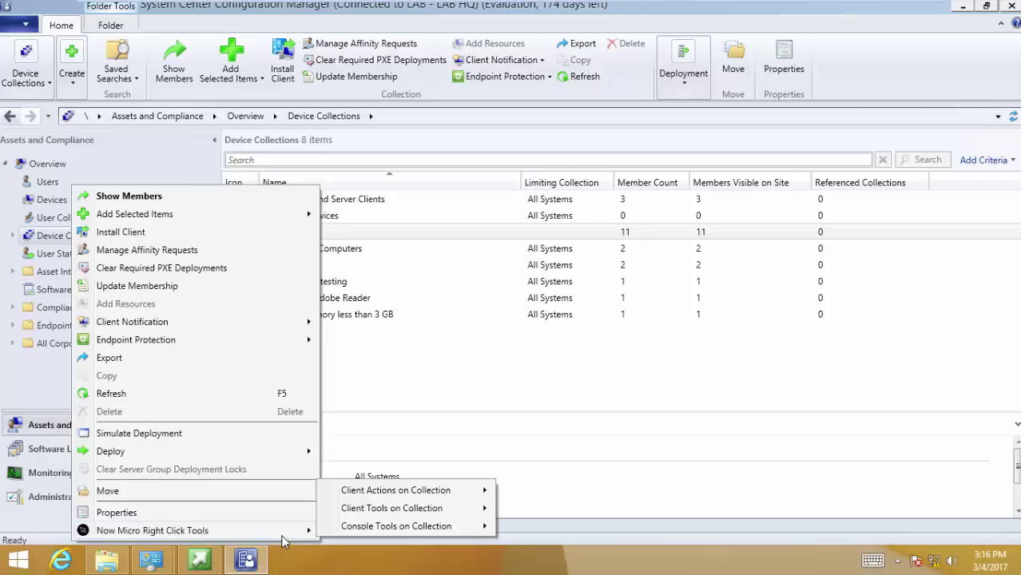
mouse_move(355, 529)
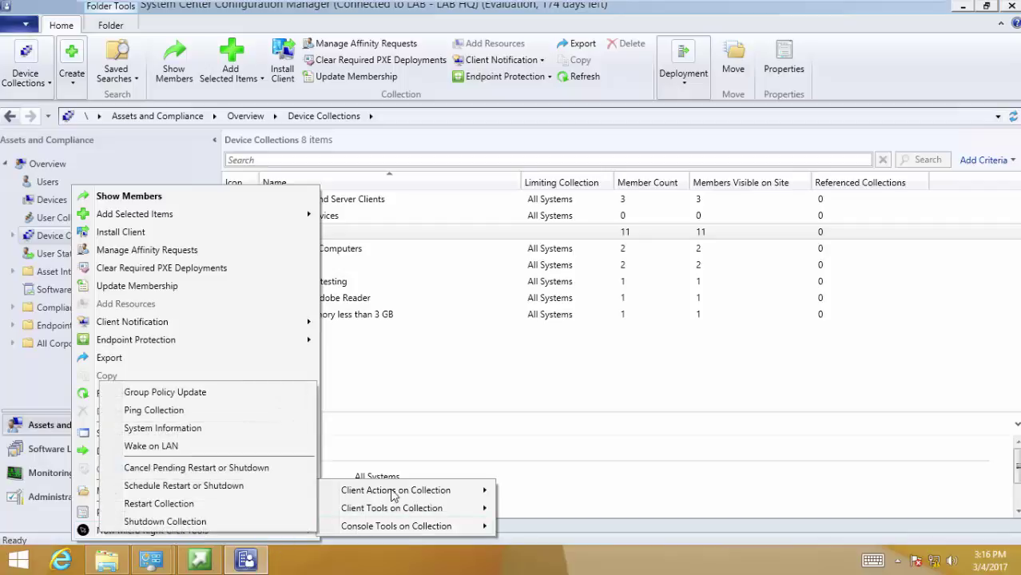
mouse_move(393, 492)
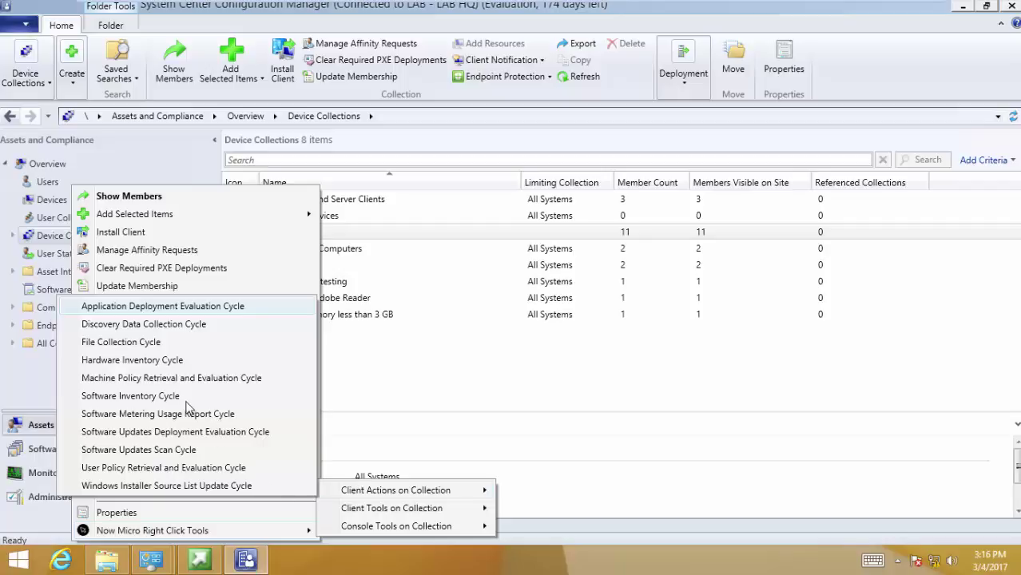
left_click(182, 378)
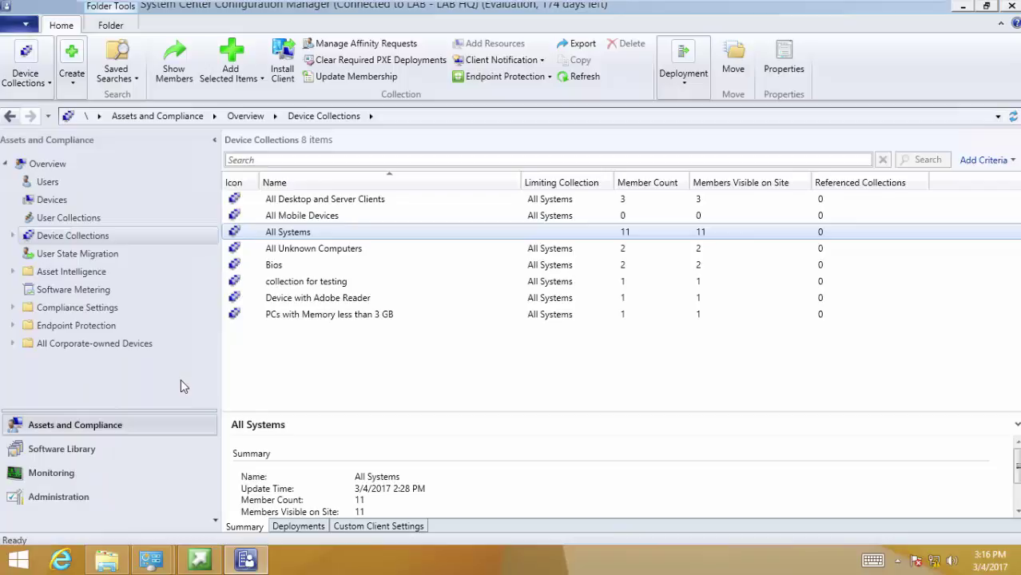
Ping the All Systems collection with the Right Click Tools console tools and close the ping results once complete.
right_click(316, 241)
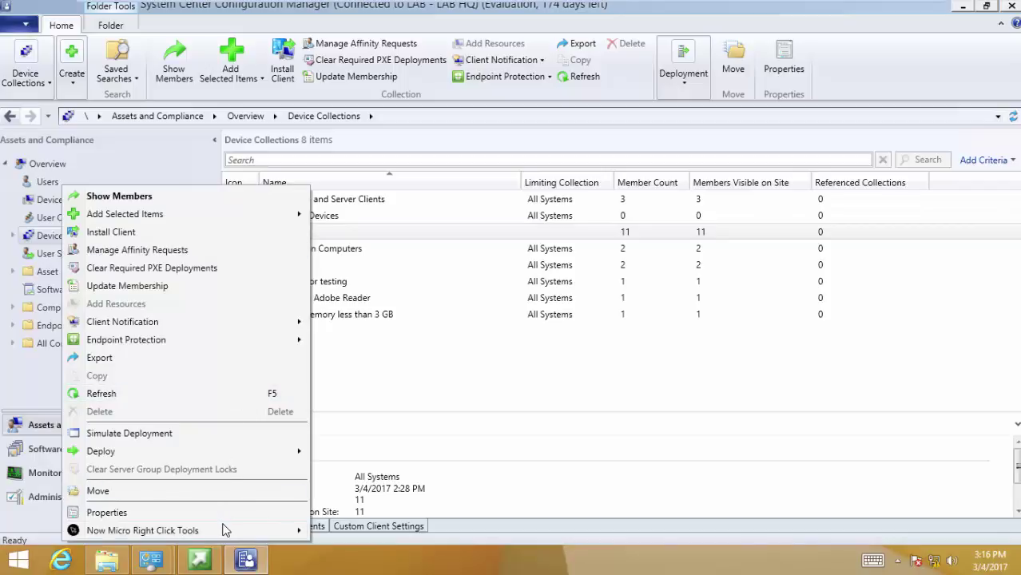
mouse_move(225, 531)
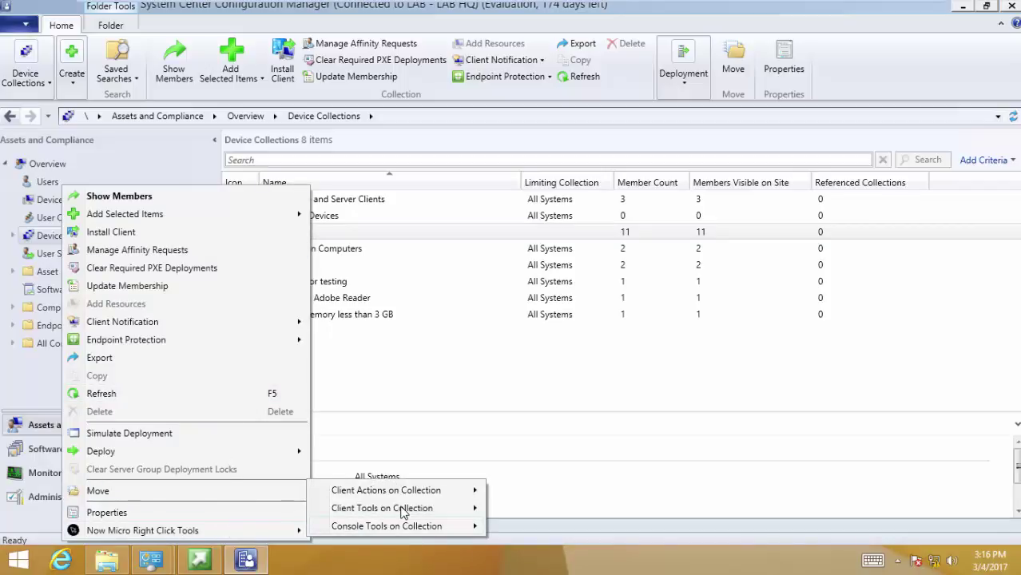
mouse_move(404, 513)
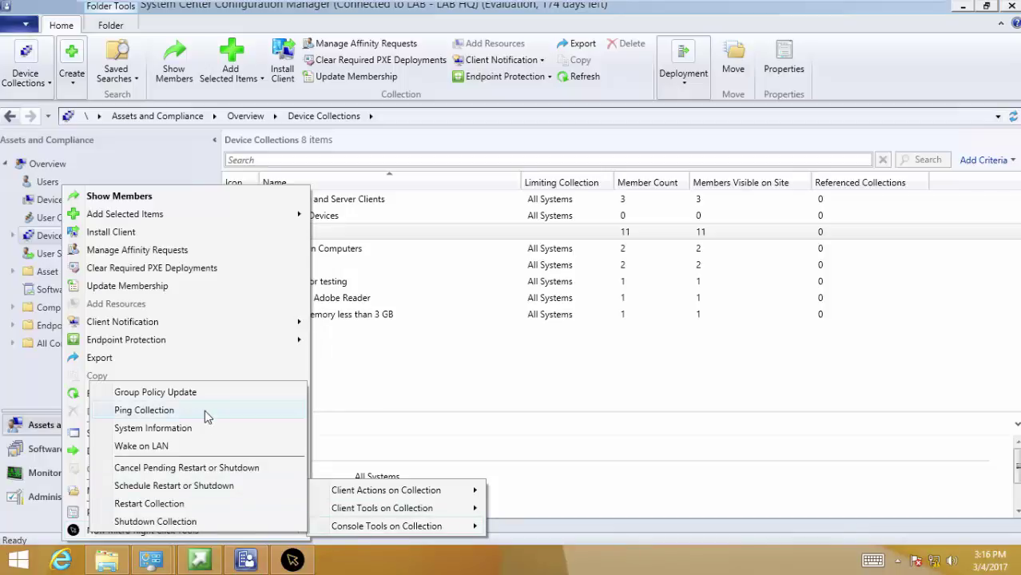
key("Escape")
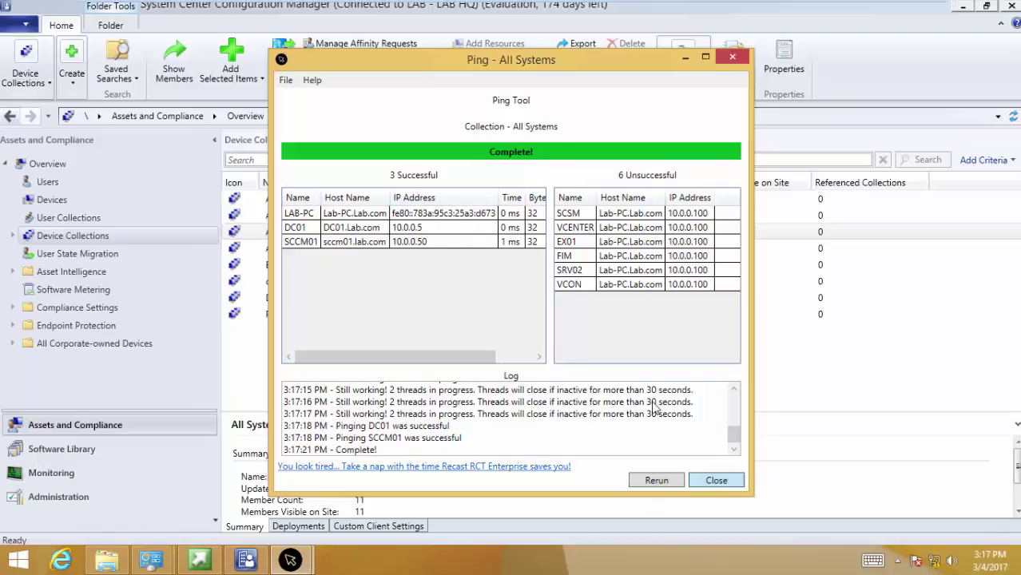
left_click(711, 481)
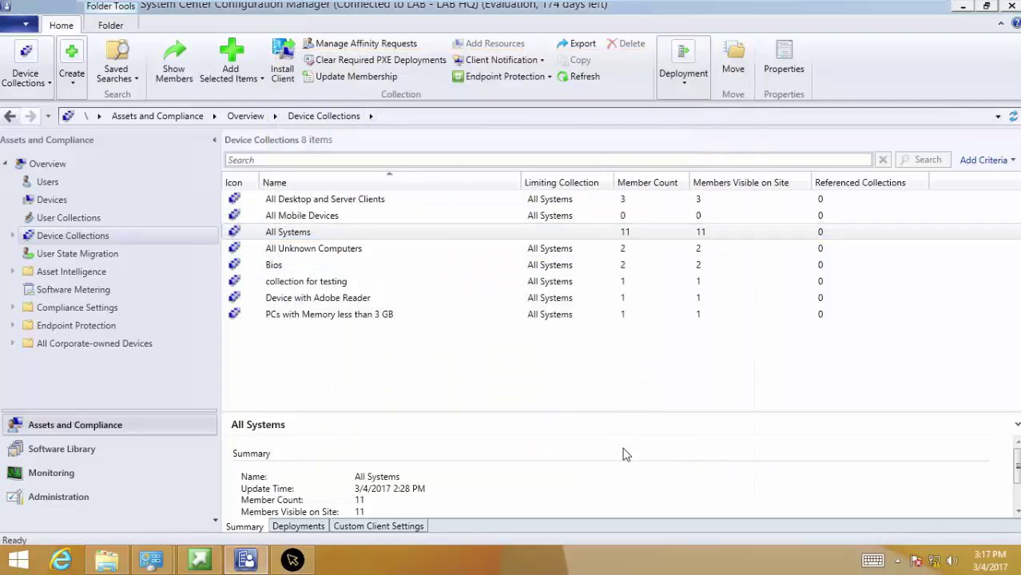
Review the Right Click Tools console tools offered for the All Systems collection without running any, and clear the collection selection.
key("shift+F10")
mouse_move(542, 530)
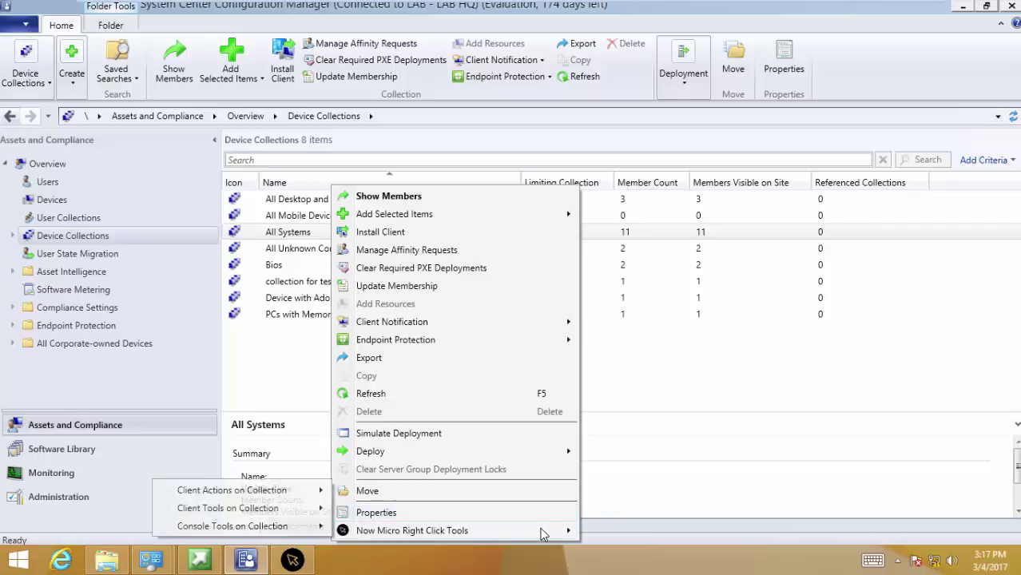
mouse_move(266, 531)
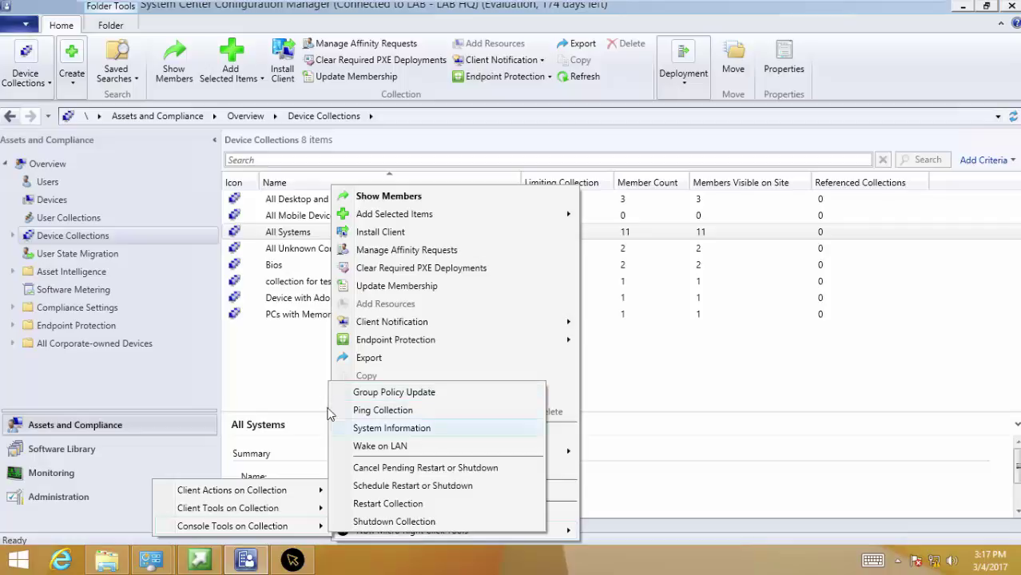
left_click(287, 371)
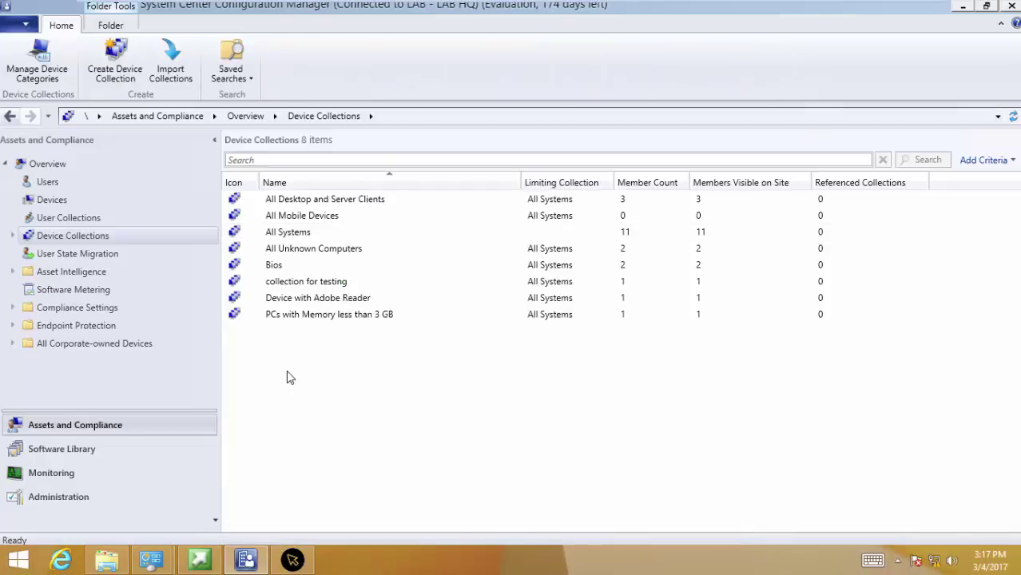